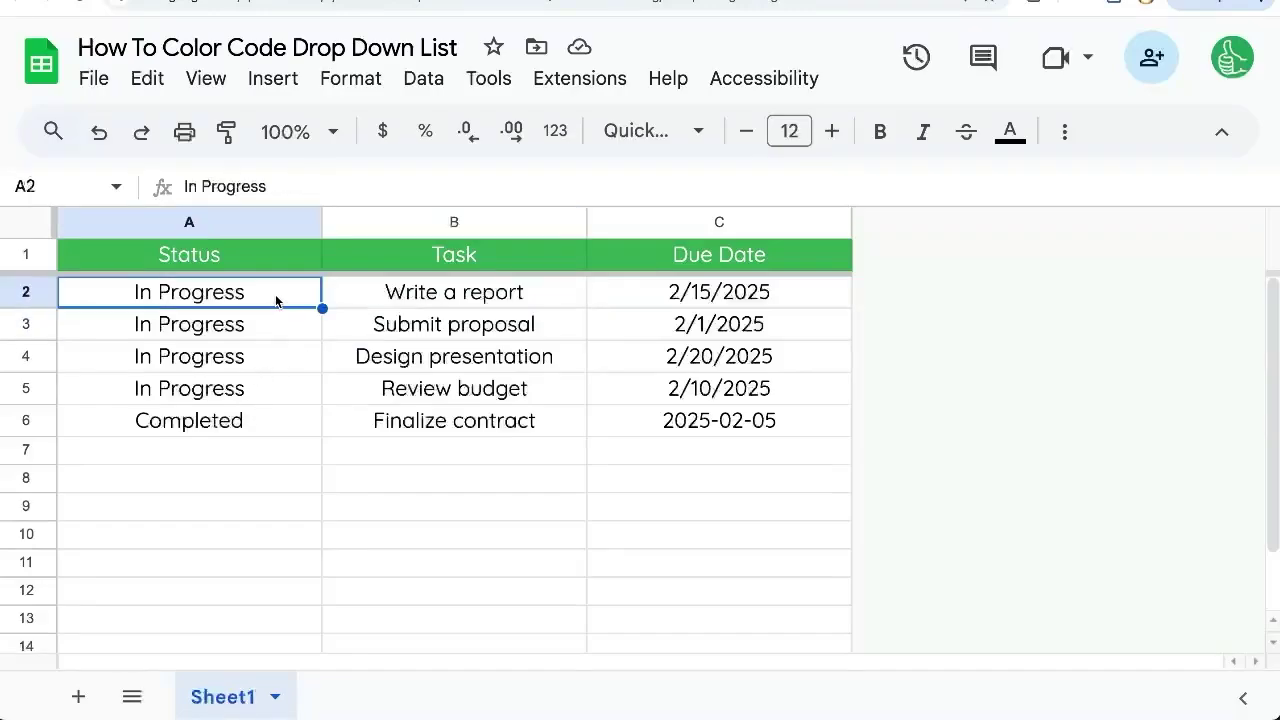
# Add a dropdown to the entire Status column (column A)
pyautogui.moveTo(277, 290); pyautogui.dragTo(266, 417)
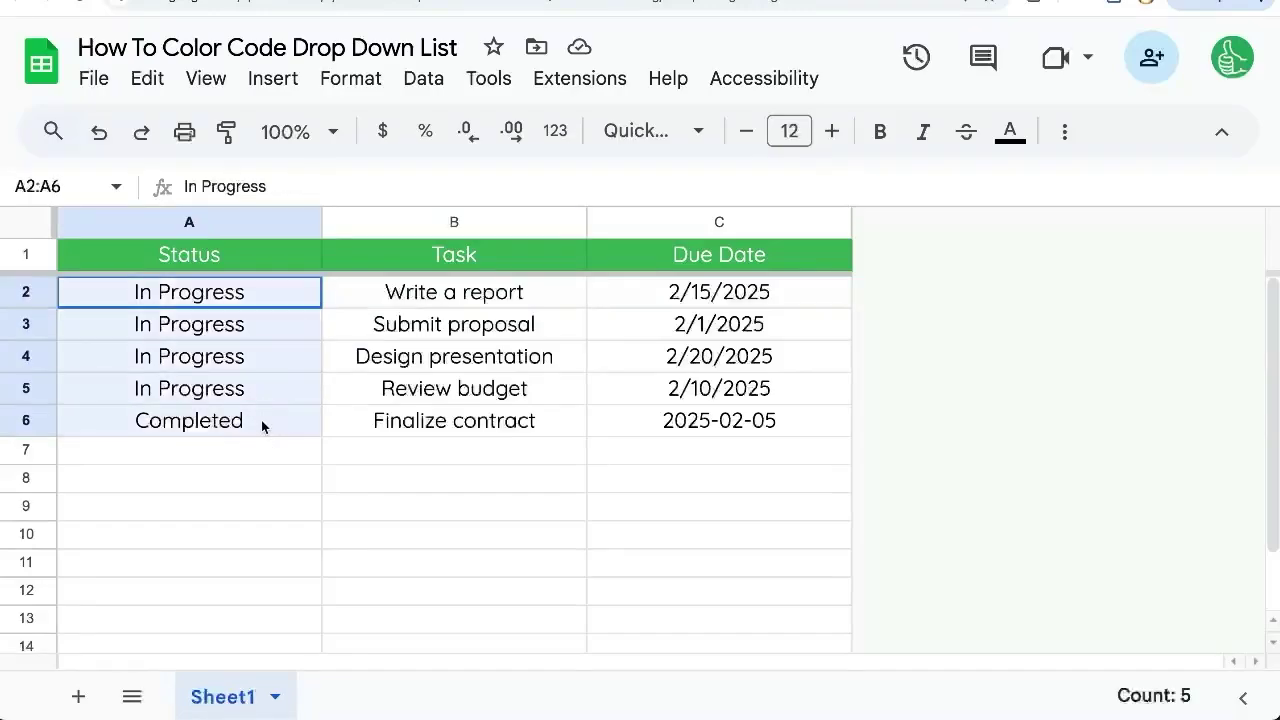
pyautogui.click(268, 213)
pyautogui.rightClick(251, 313)
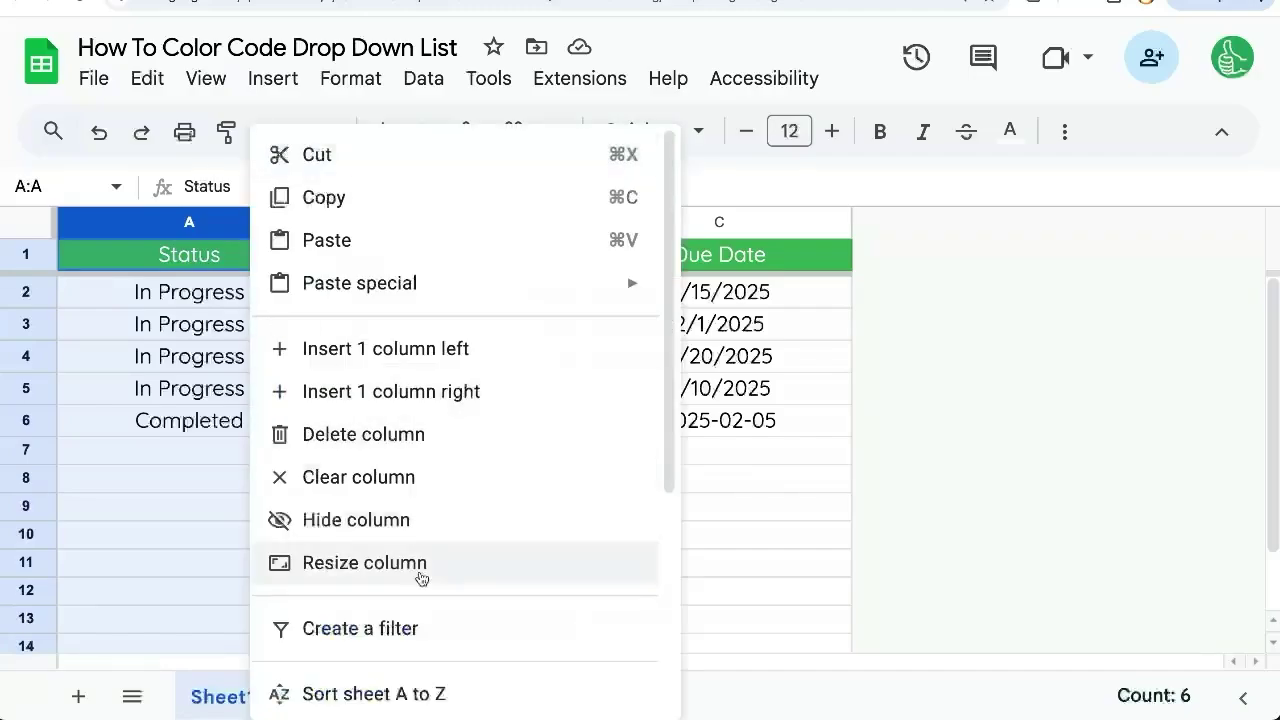
pyautogui.scroll(-3, 421, 579)
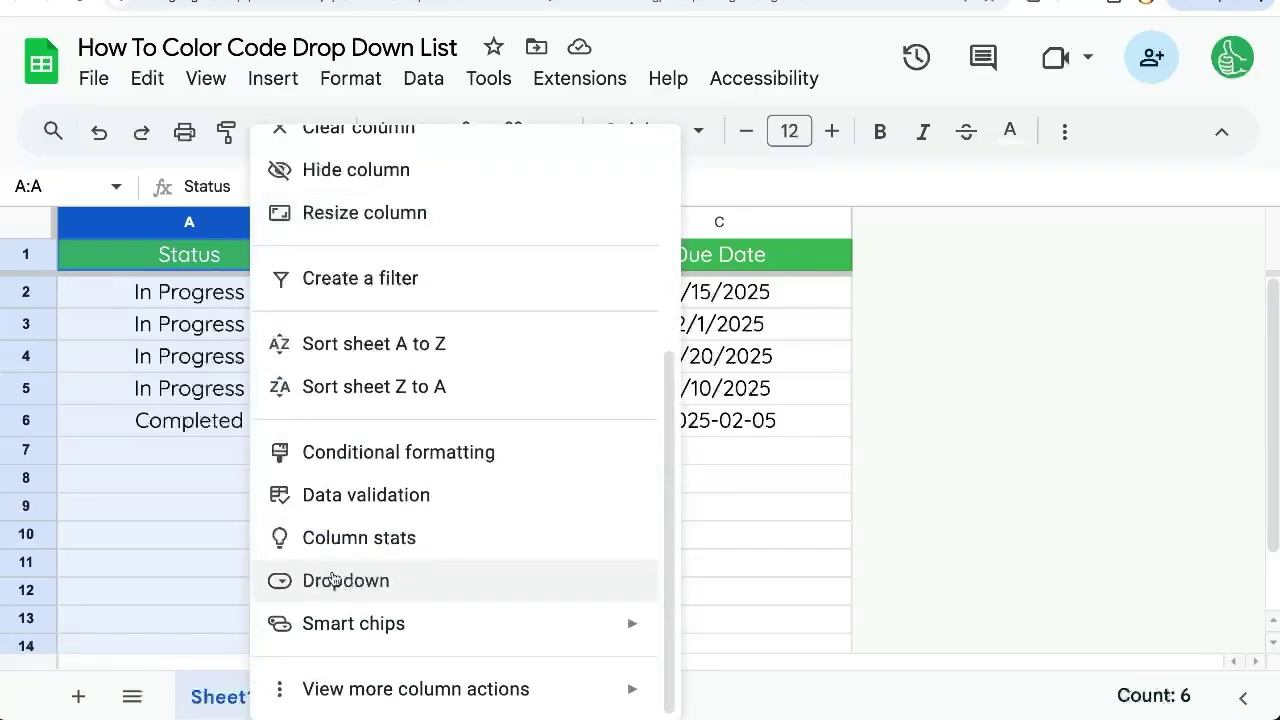
pyautogui.click(263, 88)
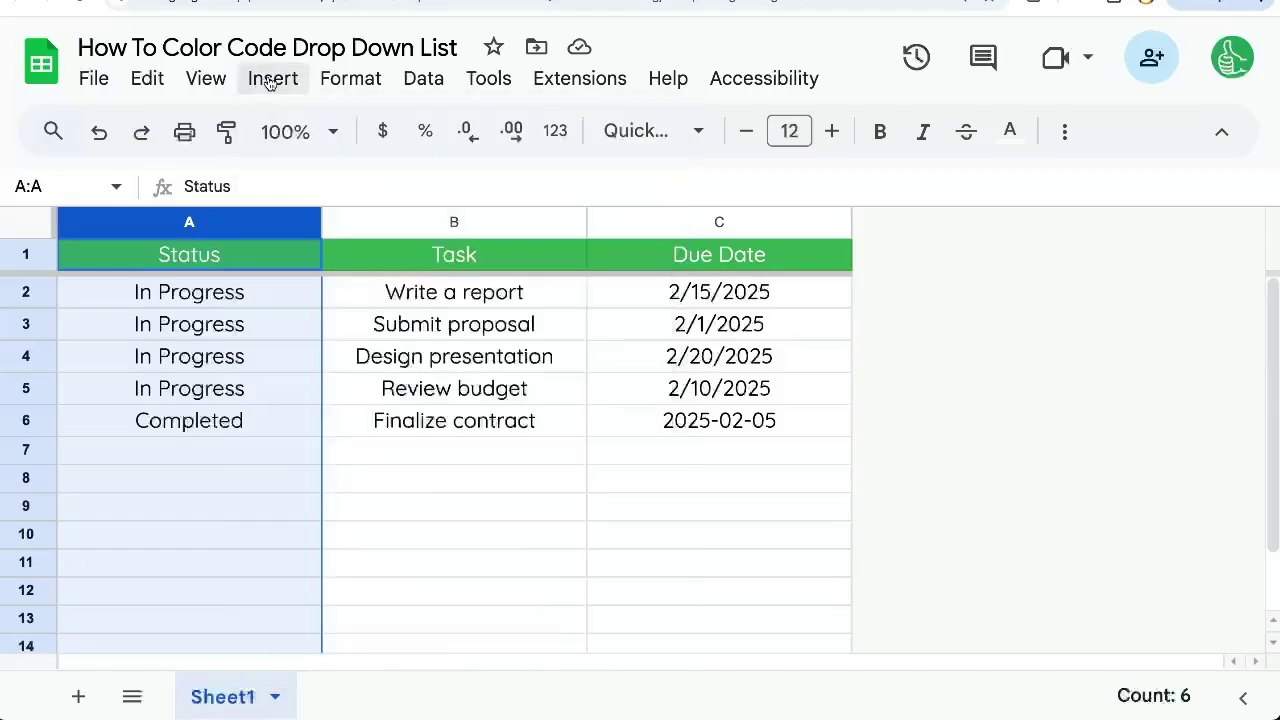
pyautogui.click(272, 84)
pyautogui.scroll(-1, 357, 491)
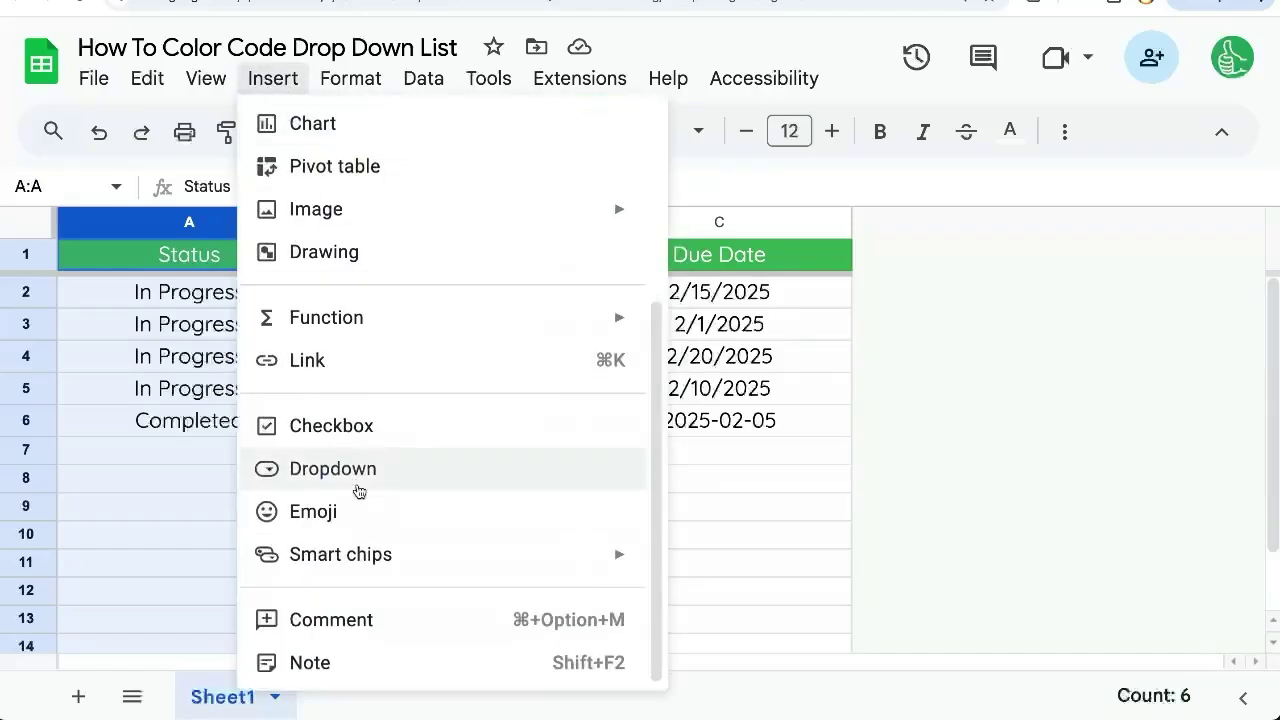
pyautogui.click(333, 470)
# Change the dropdown rule's range to Sheet1!A2:A14 to leave out the header cell
pyautogui.click(952, 258)
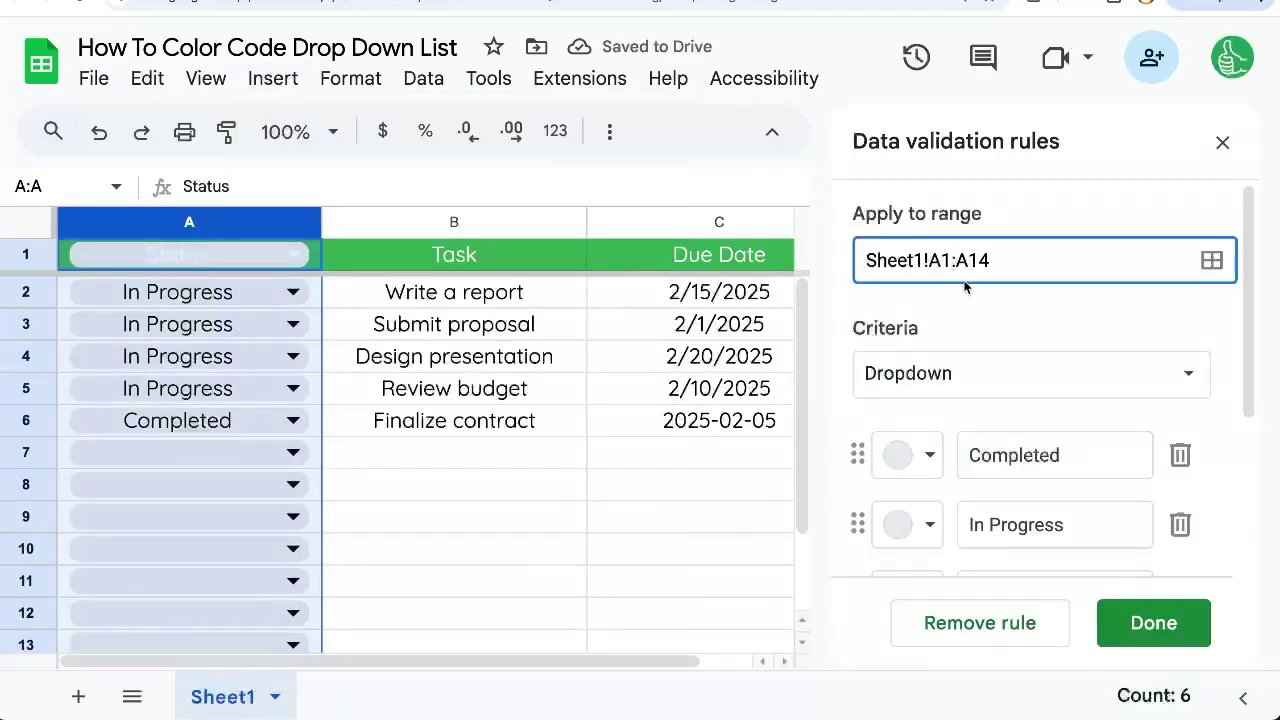
pyautogui.press('BackSpace')
pyautogui.write('2')
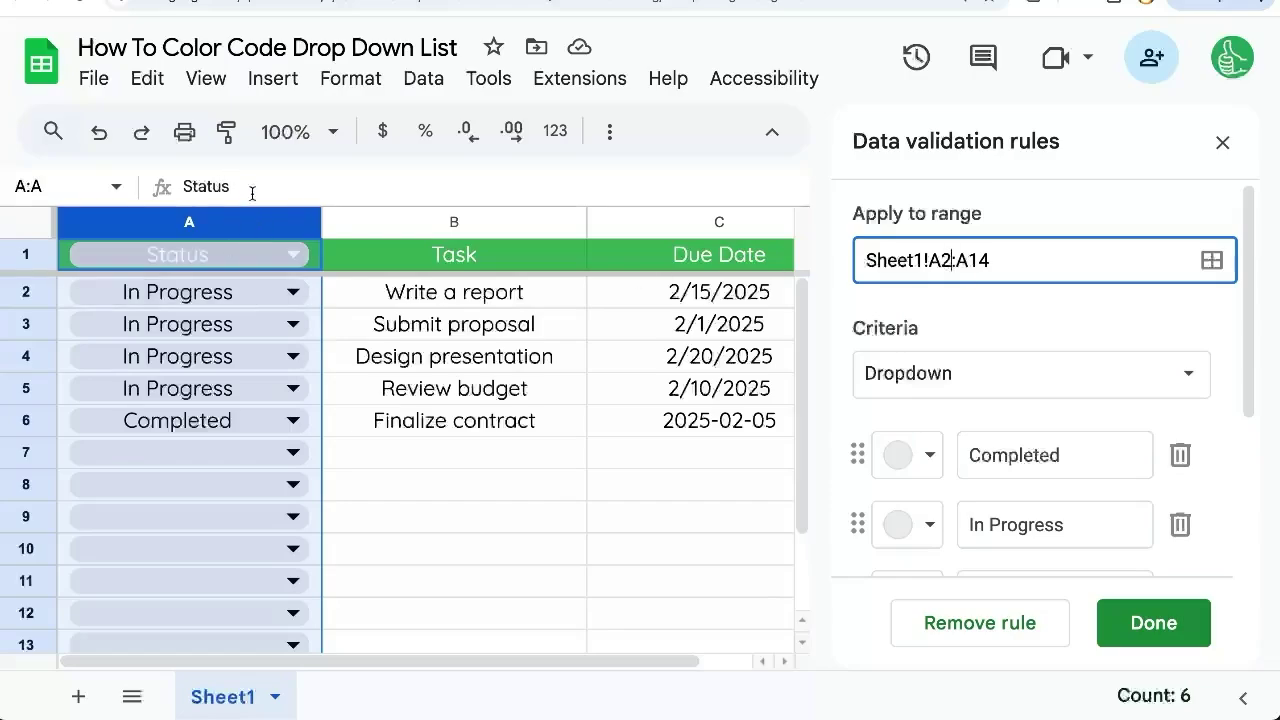
# Replace the "Status" item in the dropdown list with "Overdue"
pyautogui.scroll(-1, 988, 376)
pyautogui.scroll(-1, 987, 370)
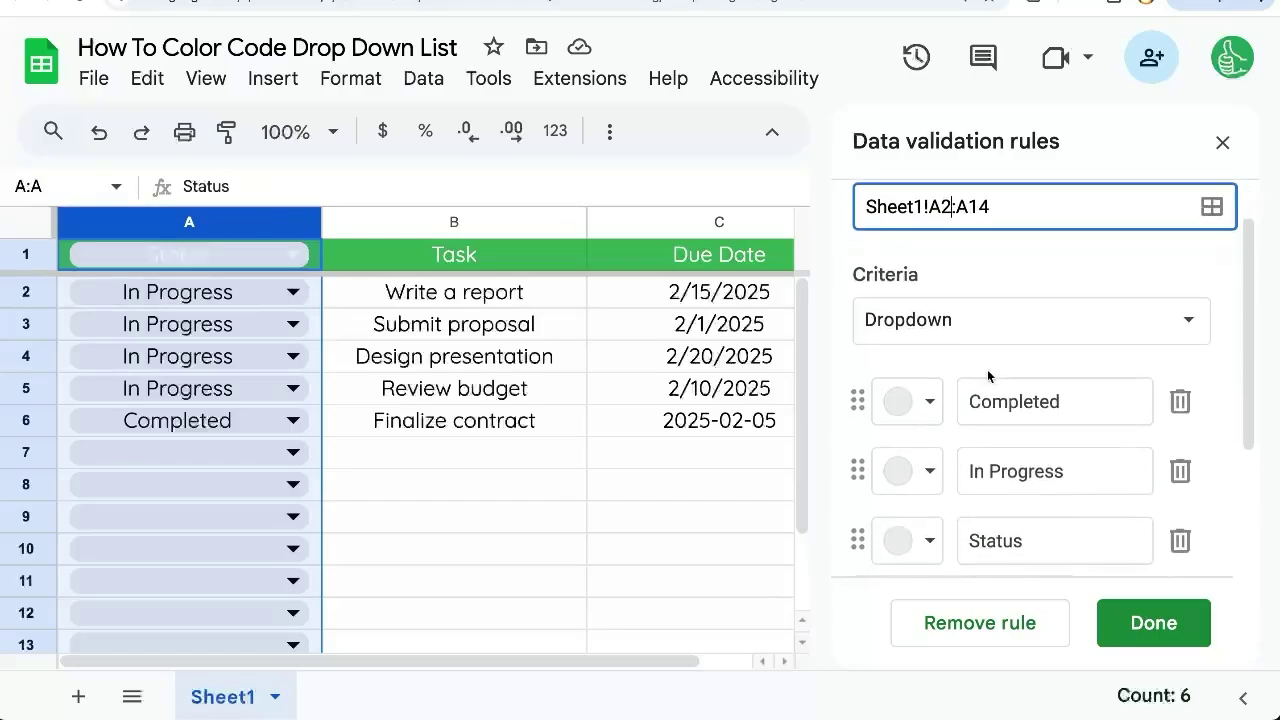
pyautogui.scroll(-2, 990, 292)
pyautogui.click(1055, 317)
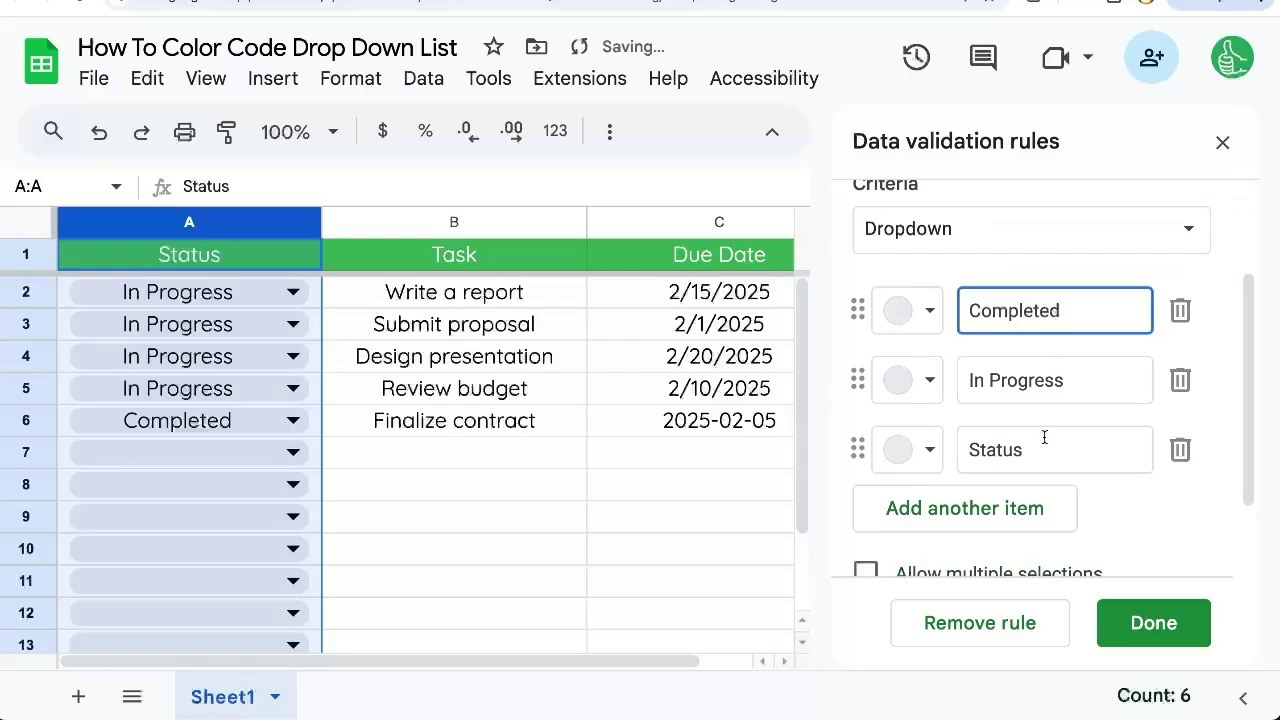
pyautogui.click(1047, 436)
pyautogui.moveTo(1052, 435); pyautogui.dragTo(863, 429)
pyautogui.write('Overdue')
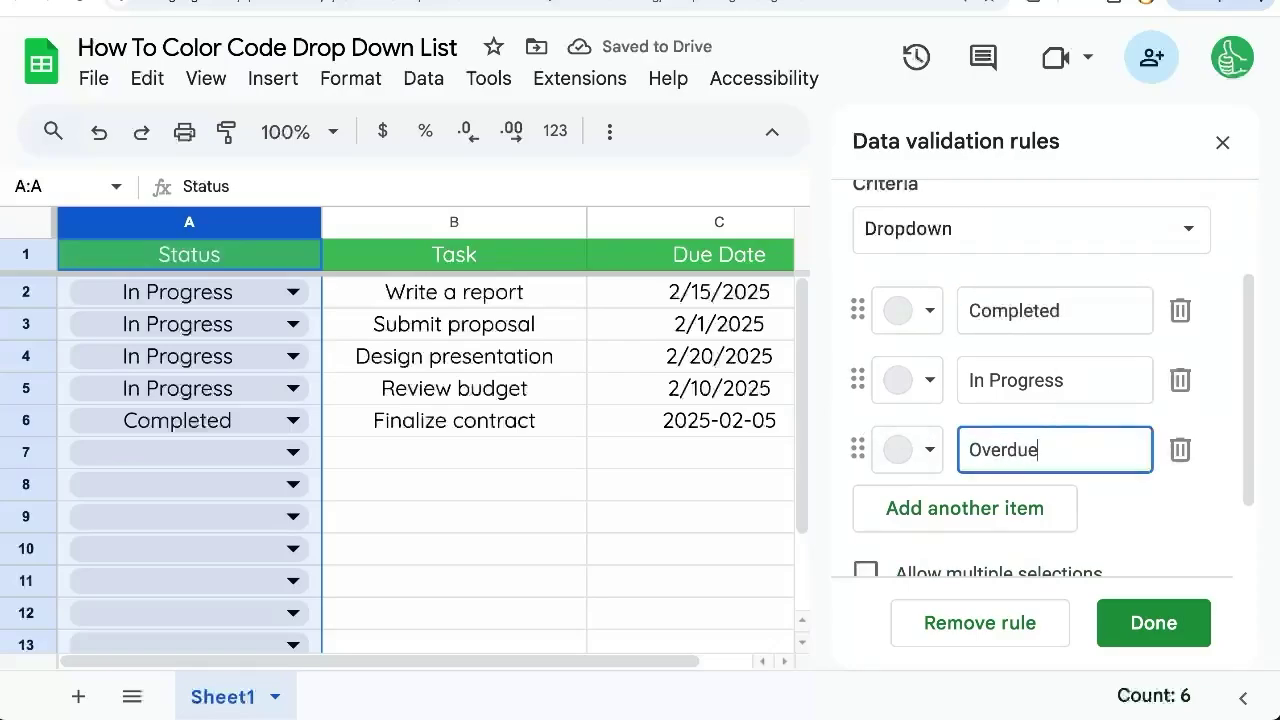
# Color the Completed item light green, the In Progress item light yellow and the Overdue item light red
pyautogui.scroll(-1, 913, 291)
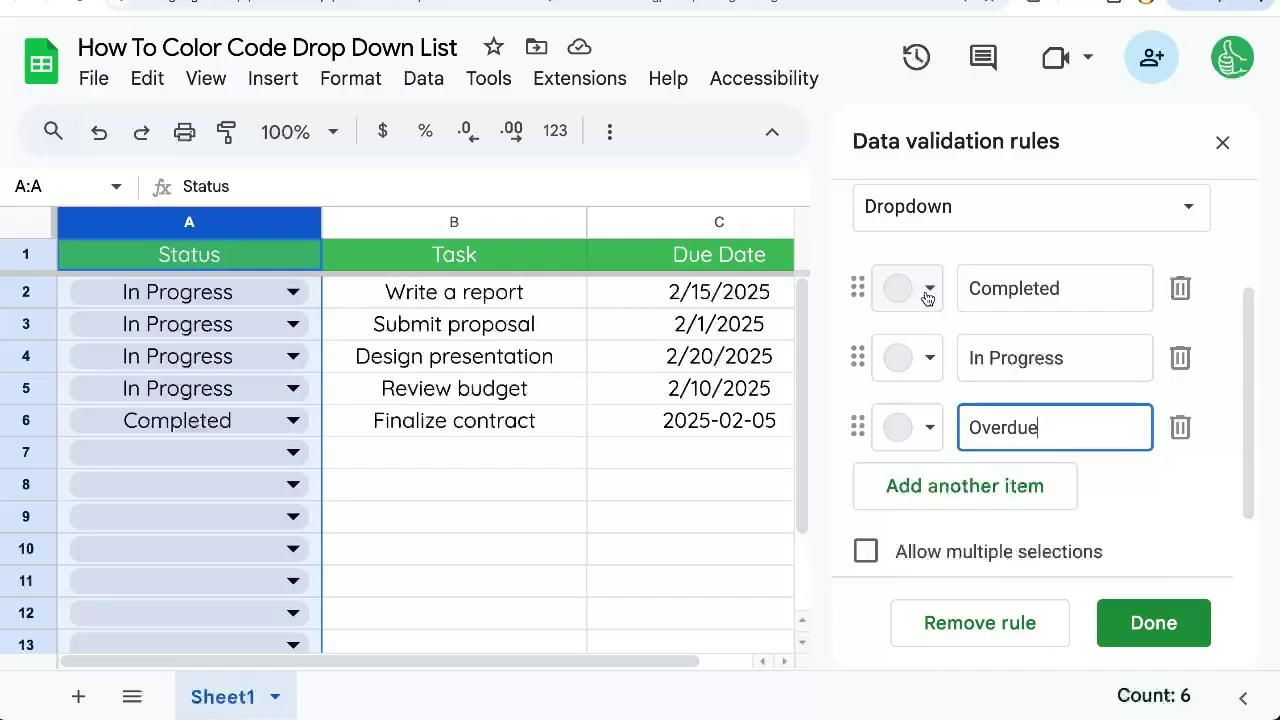
pyautogui.click(927, 292)
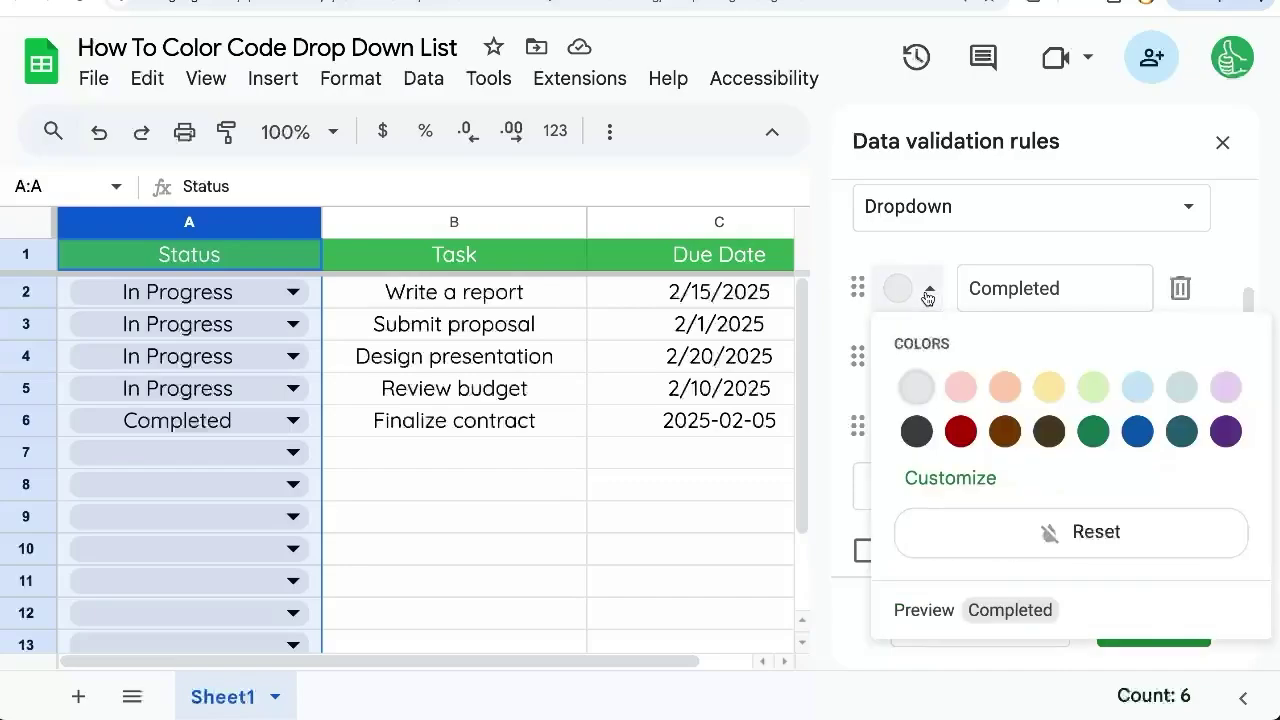
pyautogui.click(1094, 386)
pyautogui.click(902, 362)
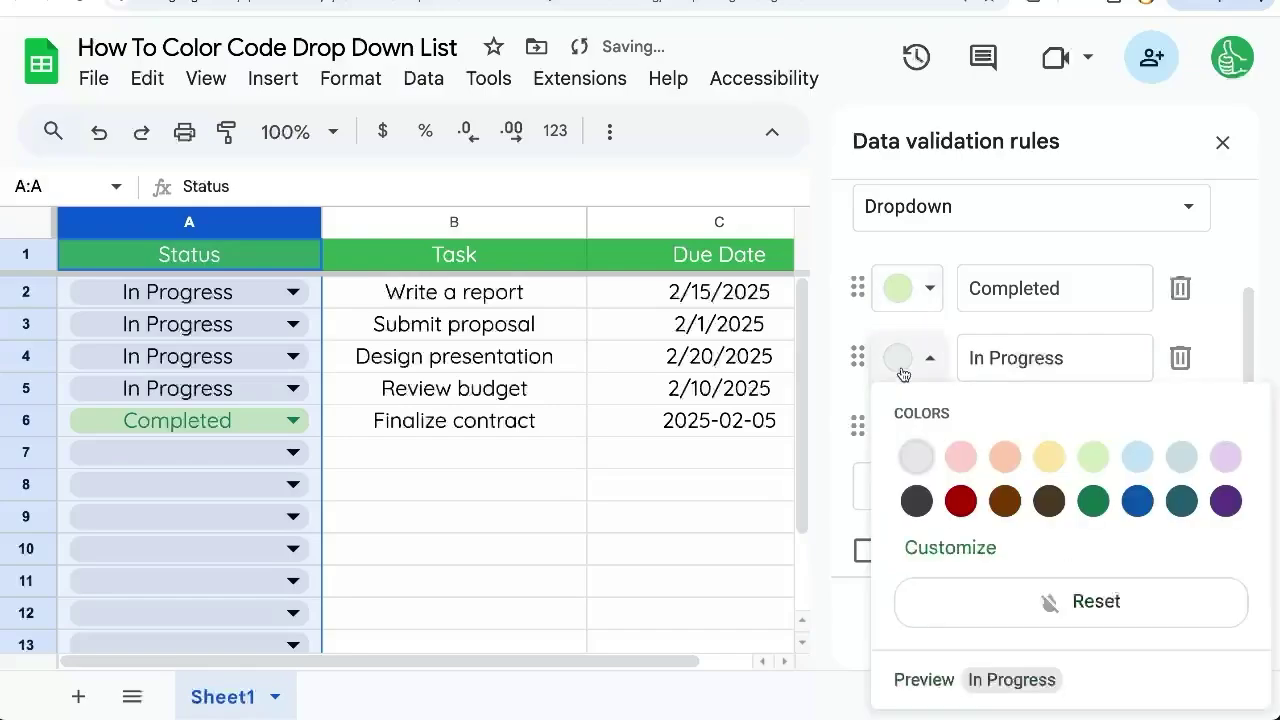
pyautogui.click(1051, 454)
pyautogui.click(903, 427)
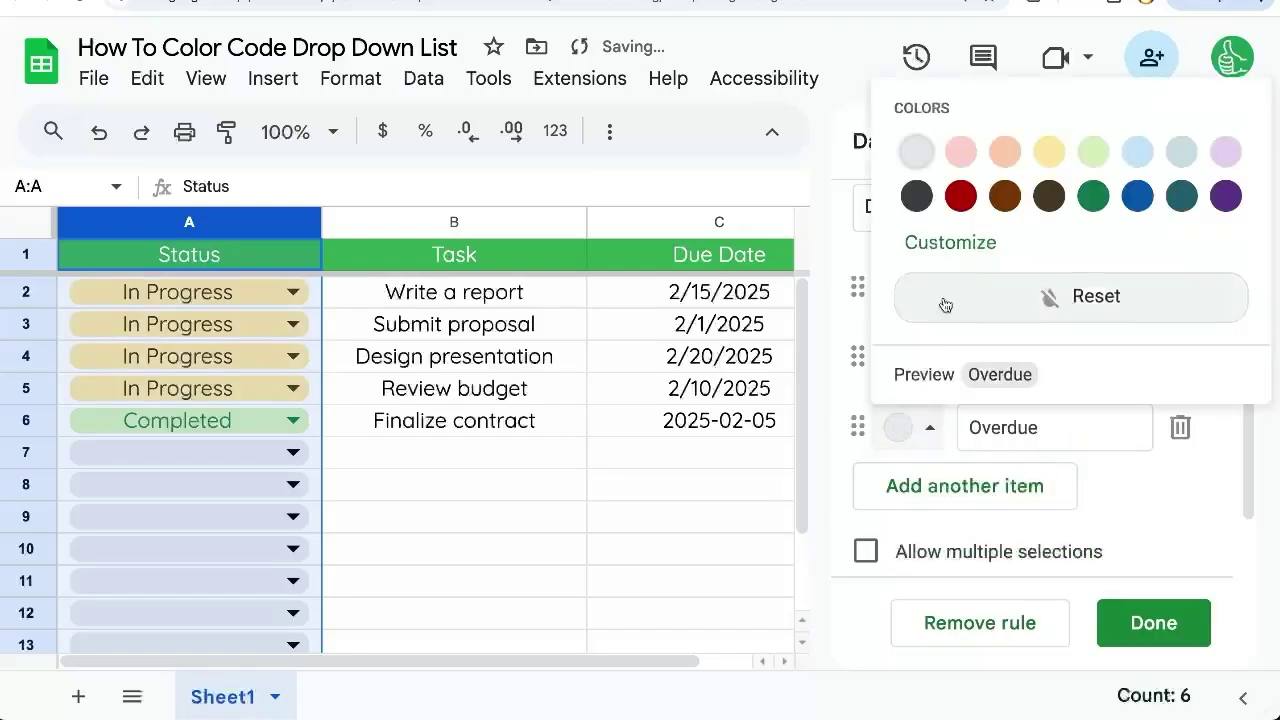
pyautogui.click(960, 152)
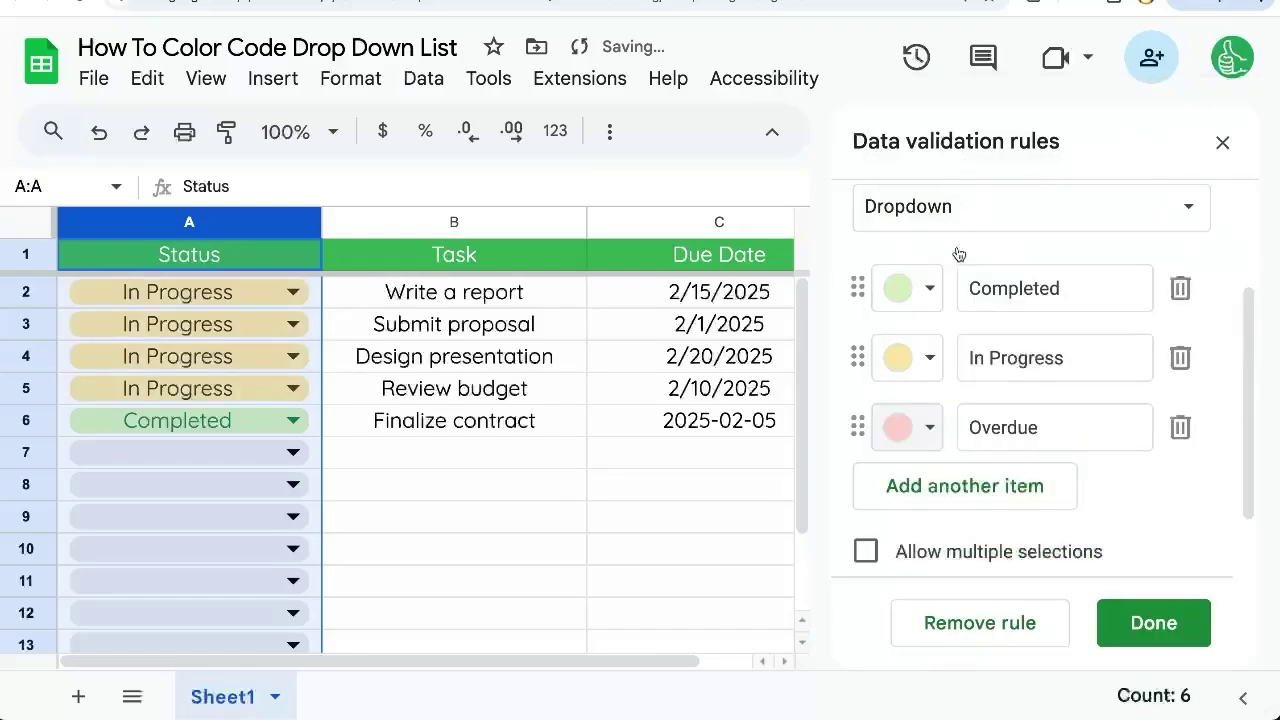
# Give the Completed item a custom bright green background color
pyautogui.click(915, 293)
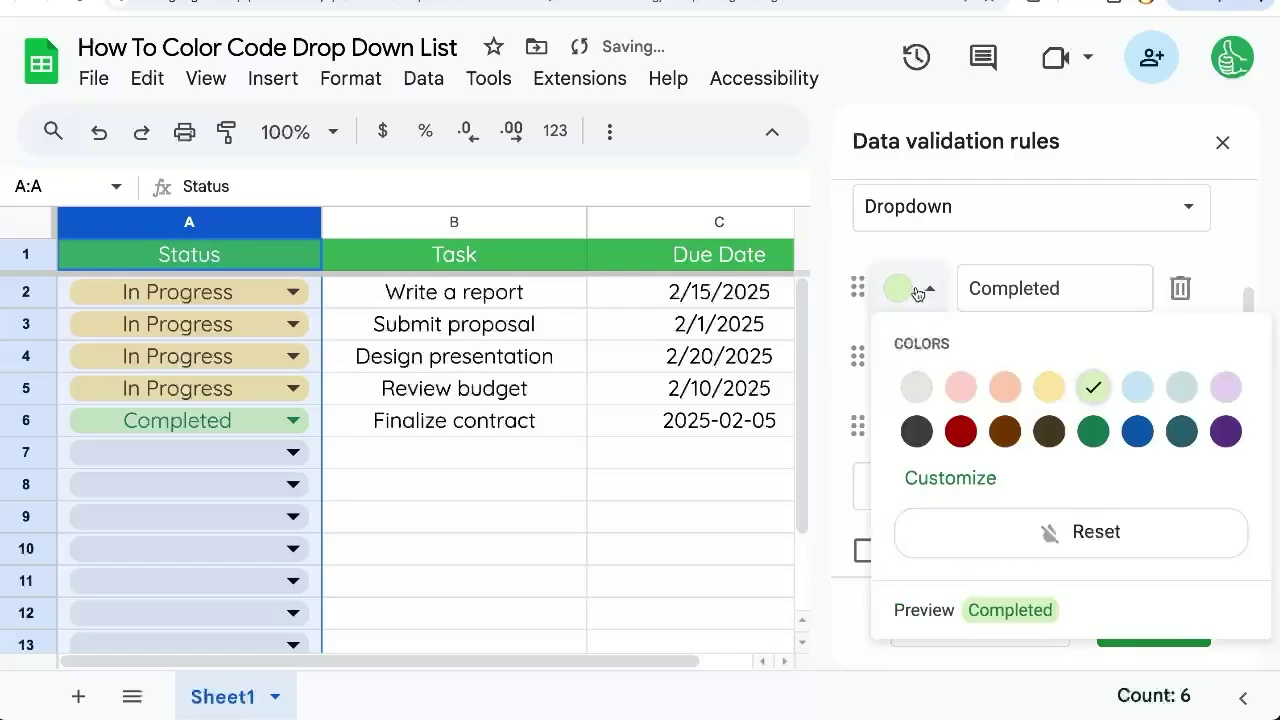
pyautogui.click(945, 479)
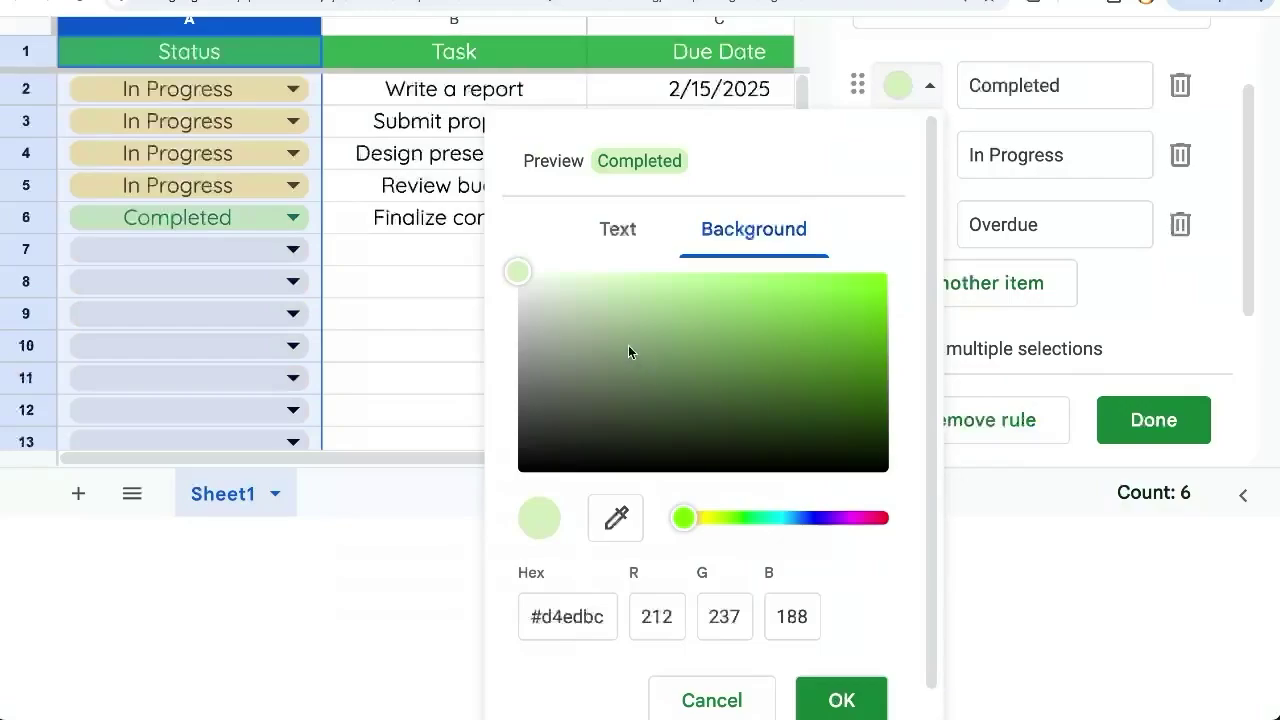
pyautogui.moveTo(594, 317); pyautogui.dragTo(692, 339)
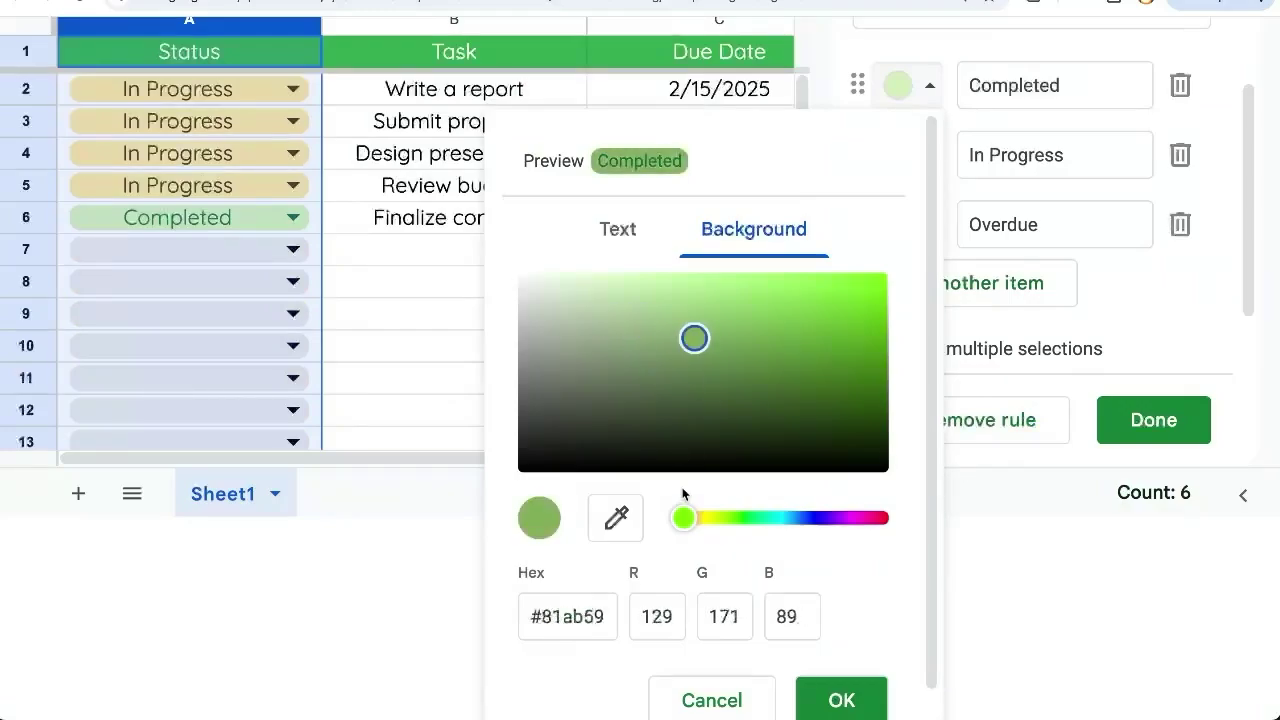
pyautogui.moveTo(683, 517); pyautogui.dragTo(743, 517)
pyautogui.moveTo(694, 338); pyautogui.dragTo(892, 306)
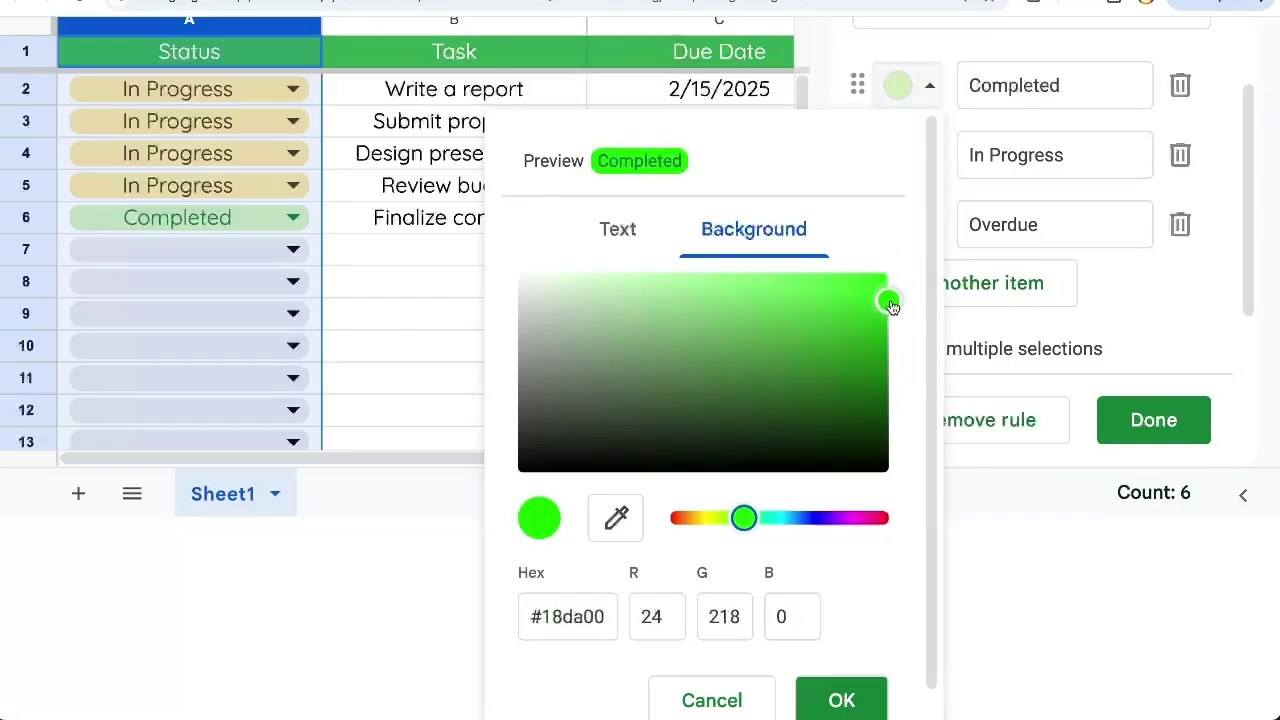
pyautogui.click(846, 697)
# Give the In Progress item a custom yellow background, #fdff00, and color the Overdue item dark red
pyautogui.click(905, 358)
pyautogui.click(966, 557)
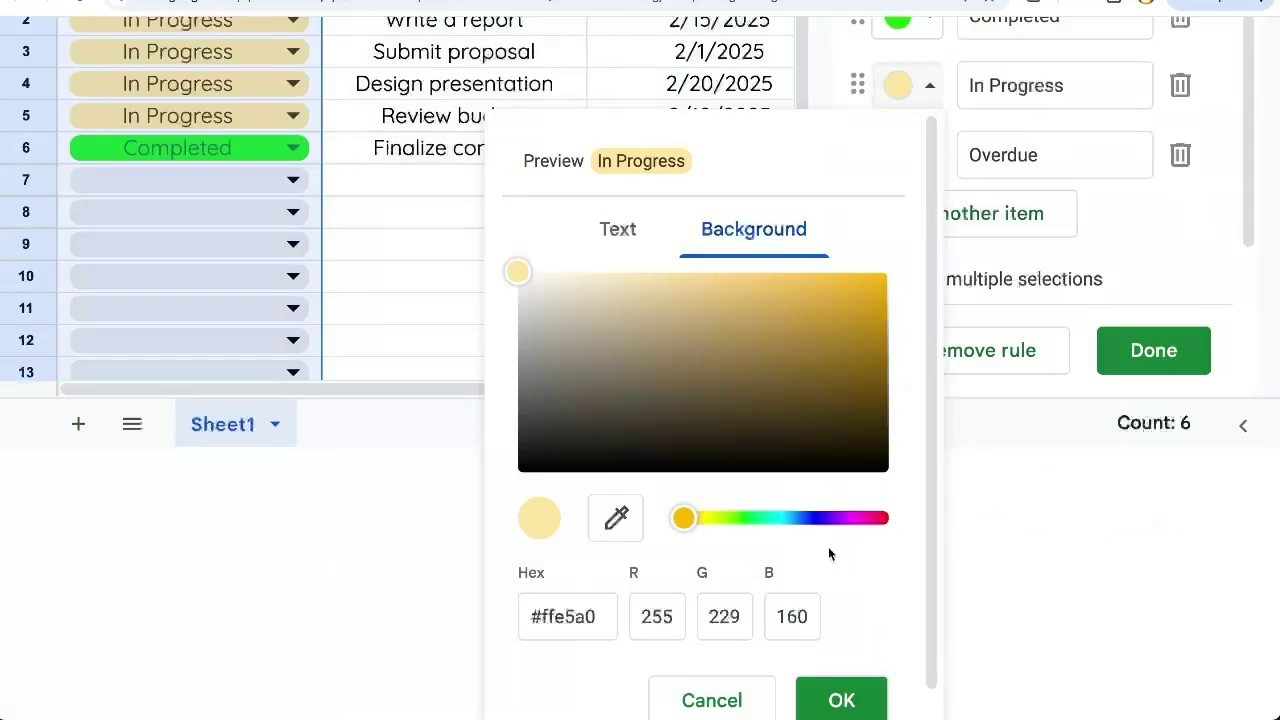
pyautogui.moveTo(677, 523); pyautogui.dragTo(714, 525)
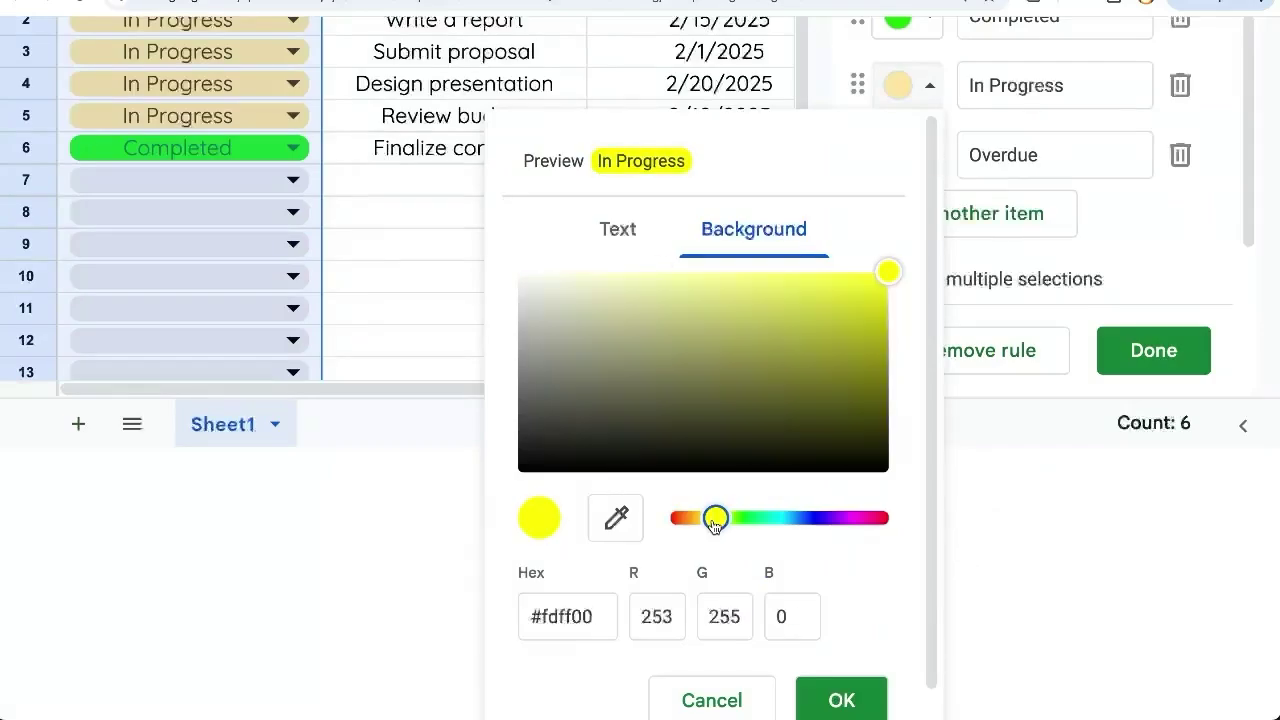
pyautogui.click(841, 700)
pyautogui.click(905, 428)
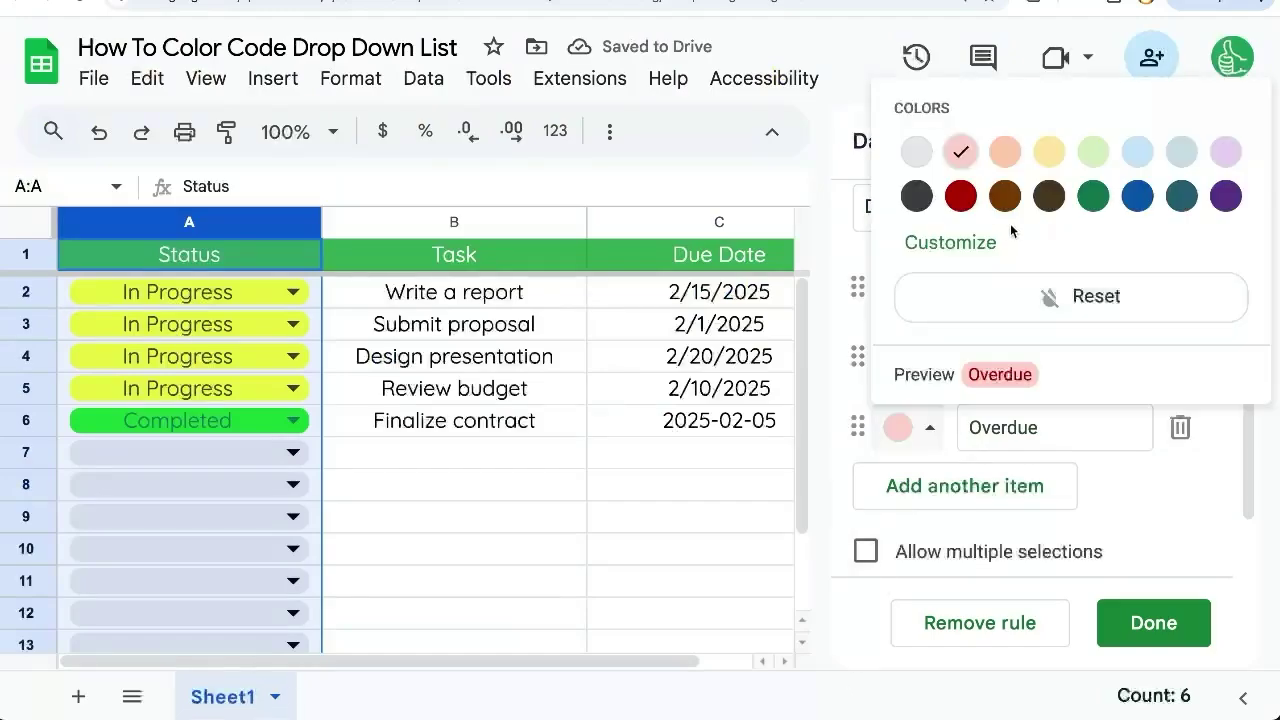
pyautogui.click(960, 196)
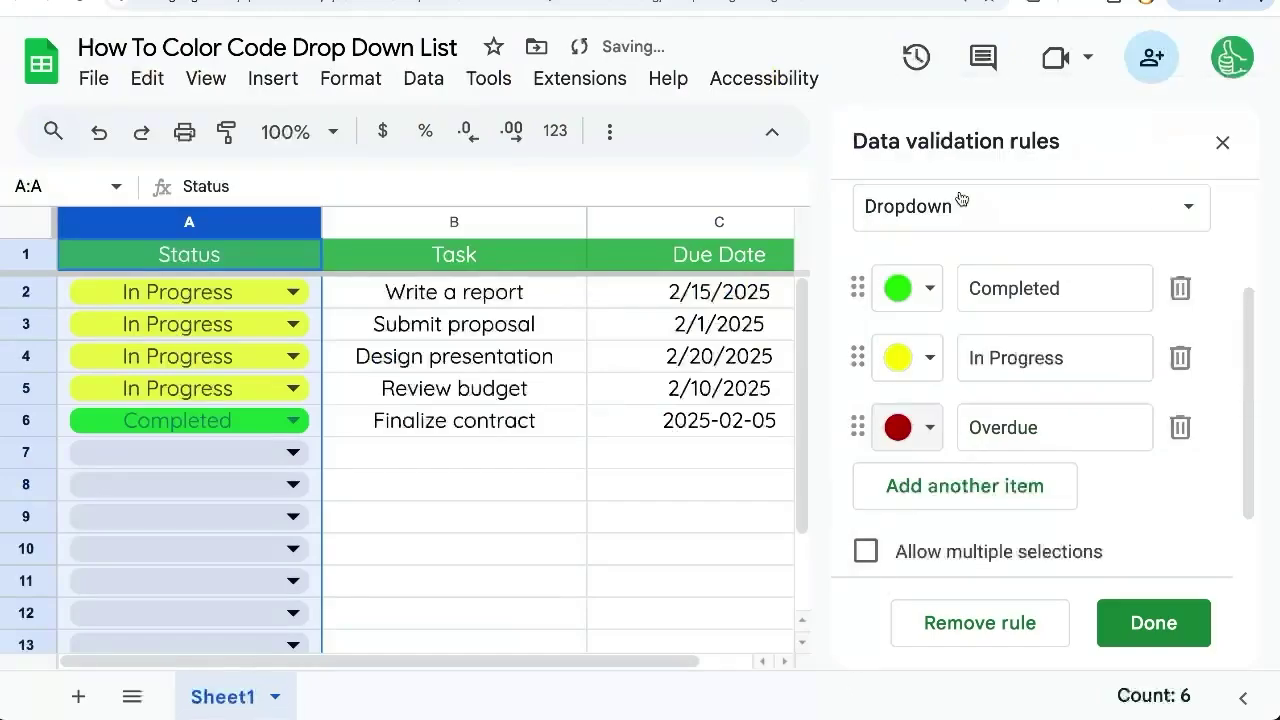
# Set the status of the "Design presentation" and "Write a report" tasks to Overdue
pyautogui.click(293, 358)
pyautogui.click(150, 484)
pyautogui.click(297, 300)
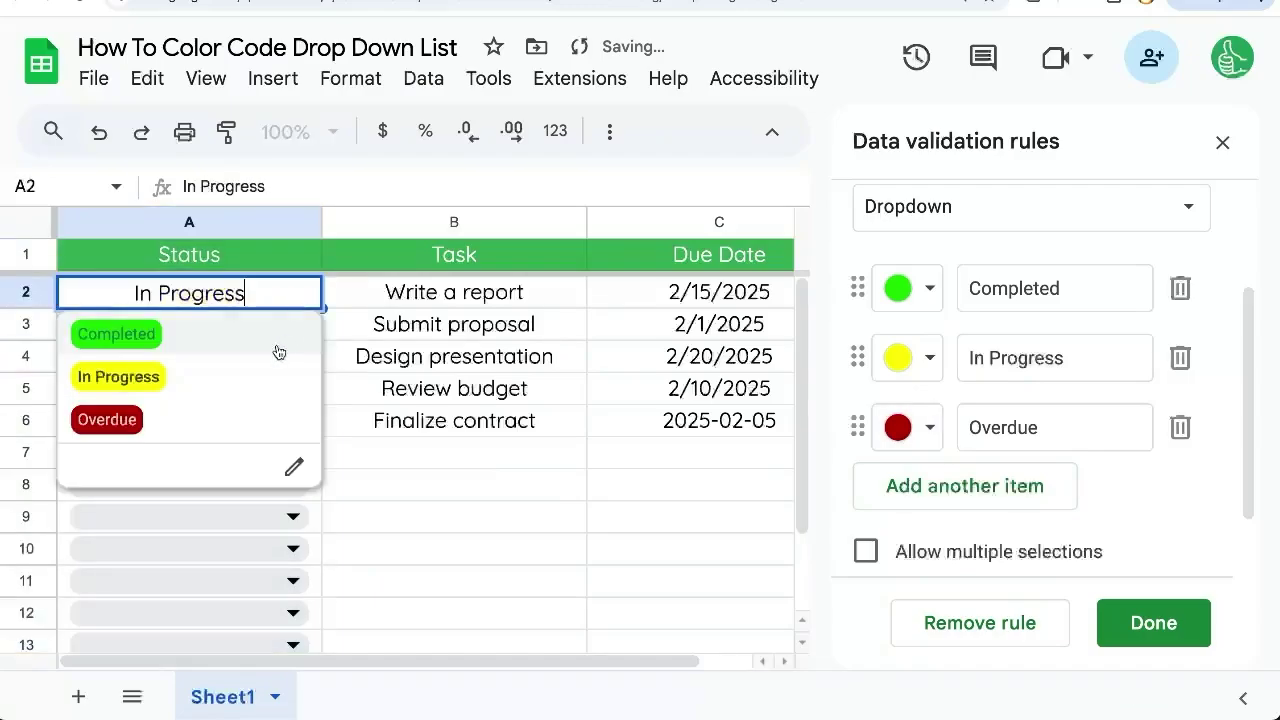
pyautogui.click(194, 423)
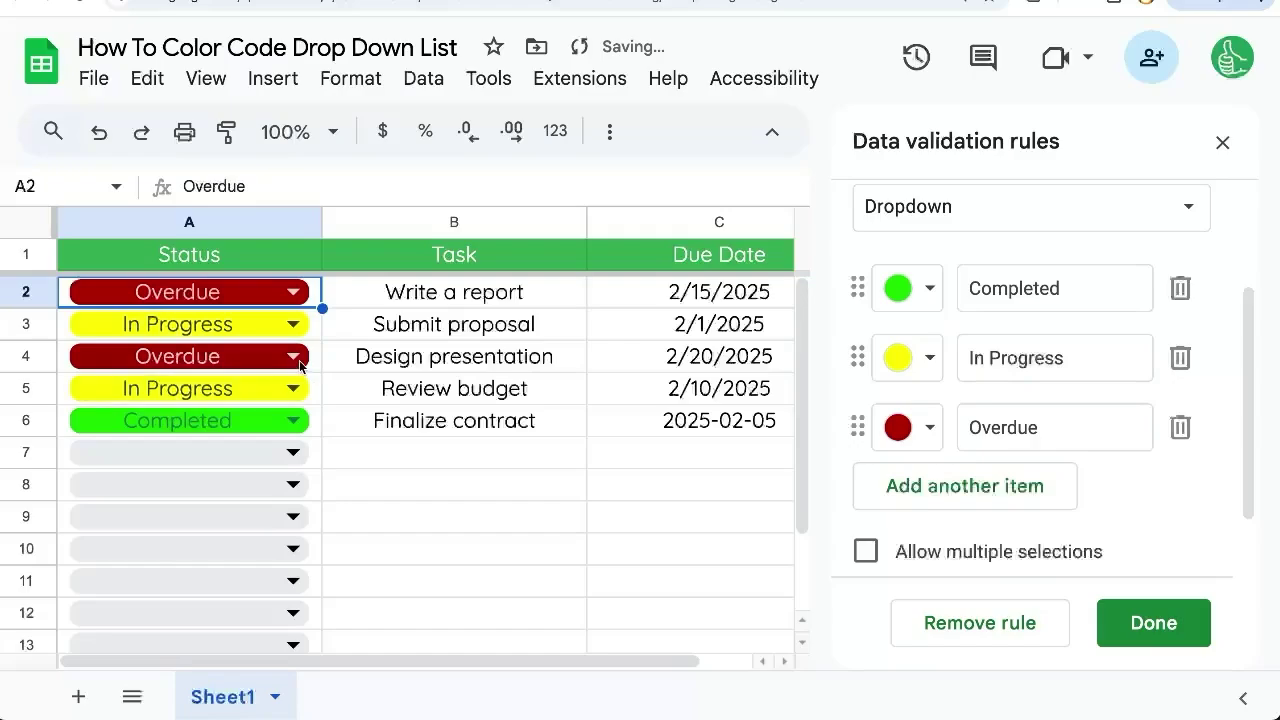
# Reset the colors of the Completed, In Progress and Overdue items and save the dropdown rule
pyautogui.click(918, 303)
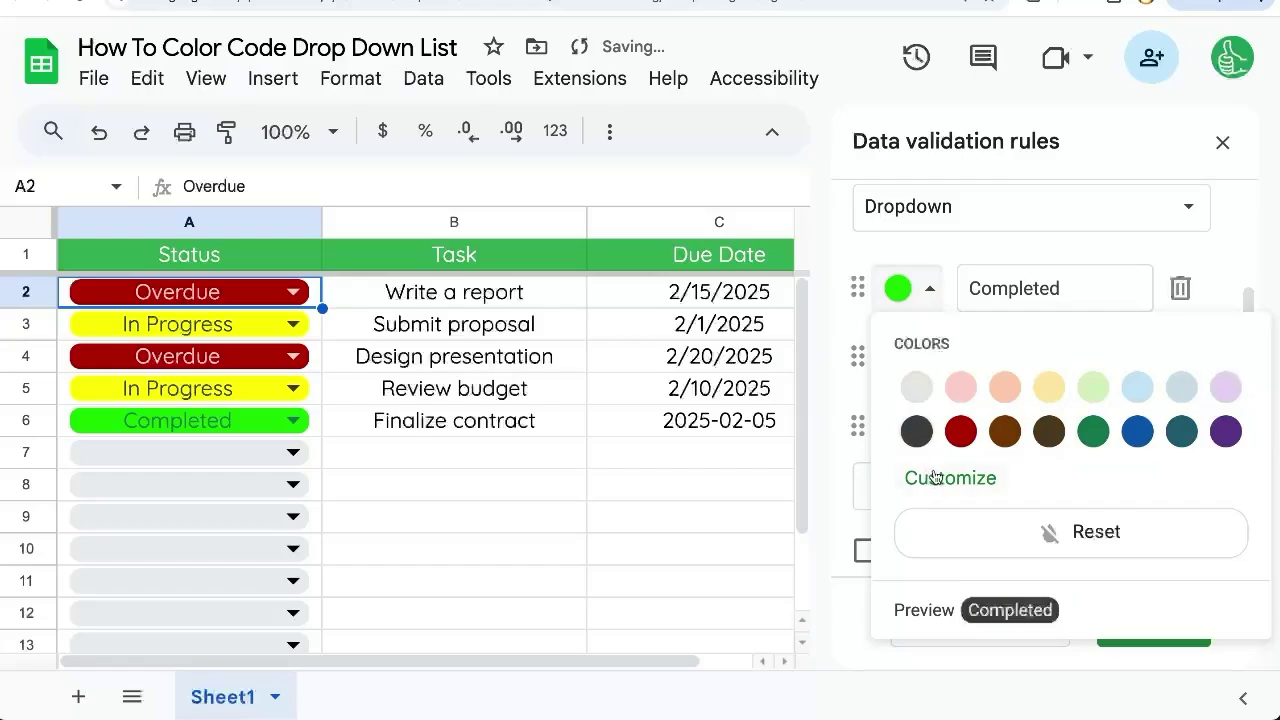
pyautogui.click(1080, 542)
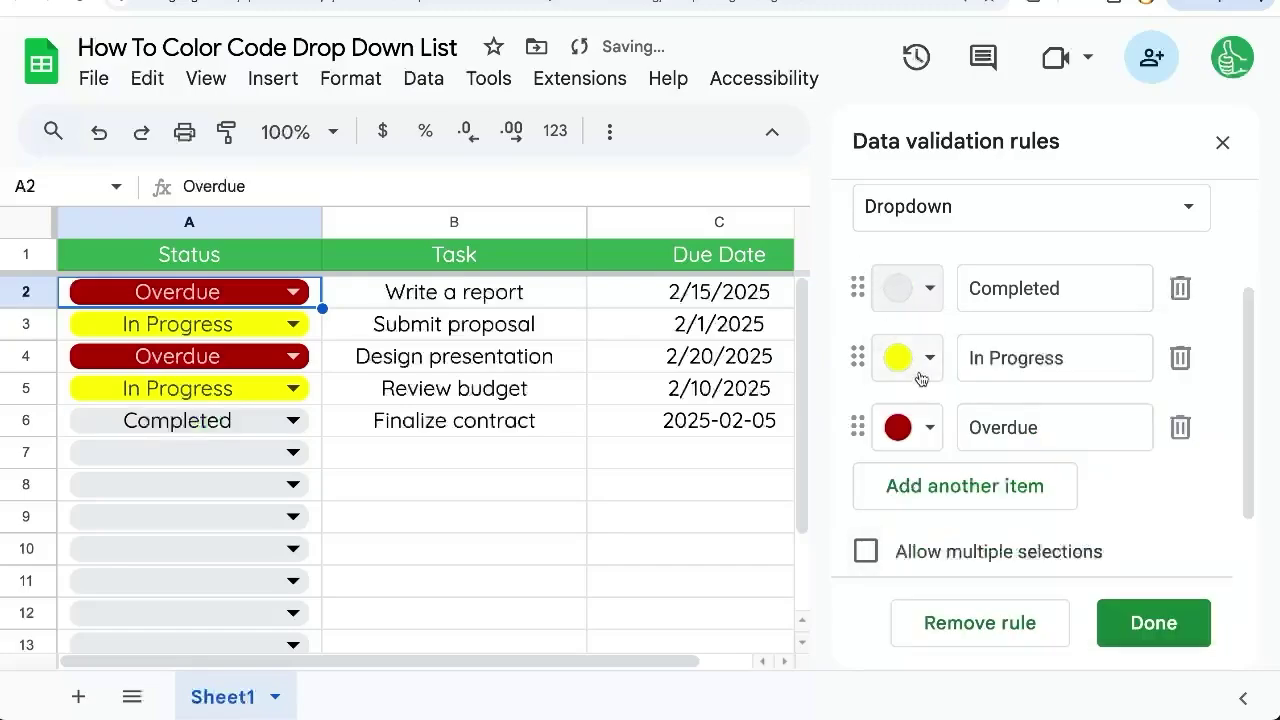
pyautogui.click(921, 375)
pyautogui.click(1049, 603)
pyautogui.click(921, 428)
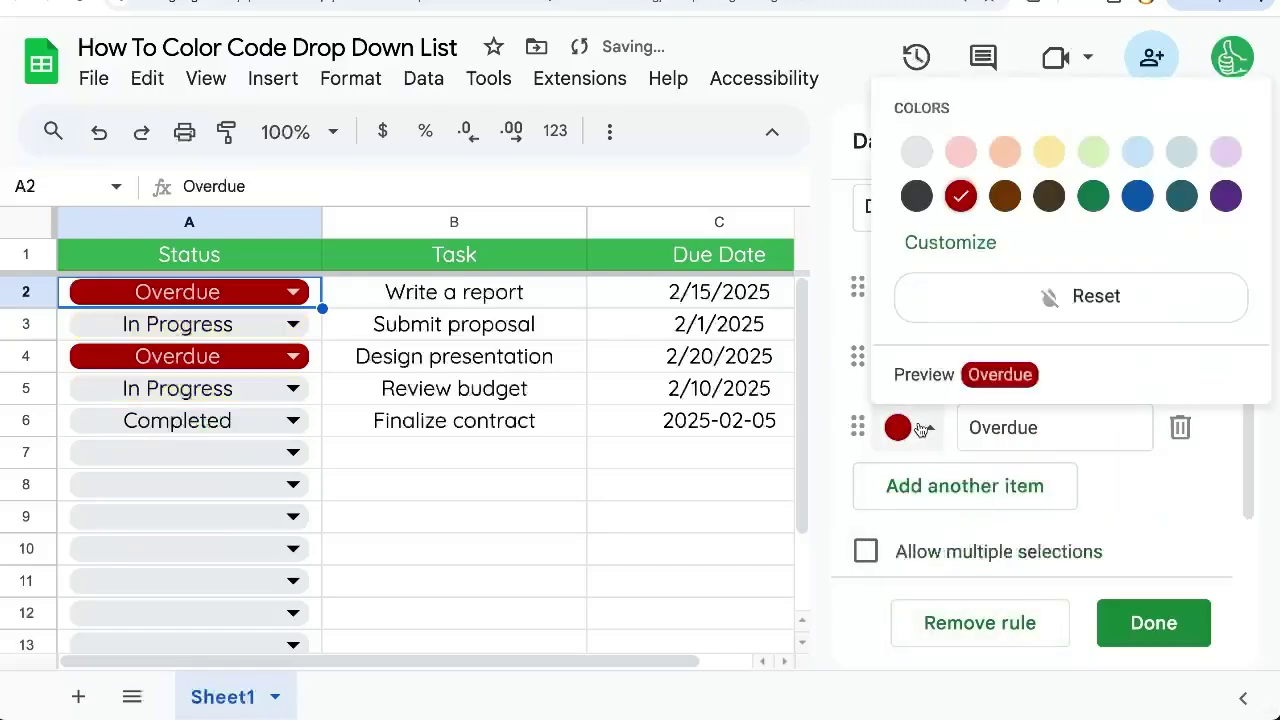
pyautogui.click(1096, 296)
pyautogui.click(1153, 622)
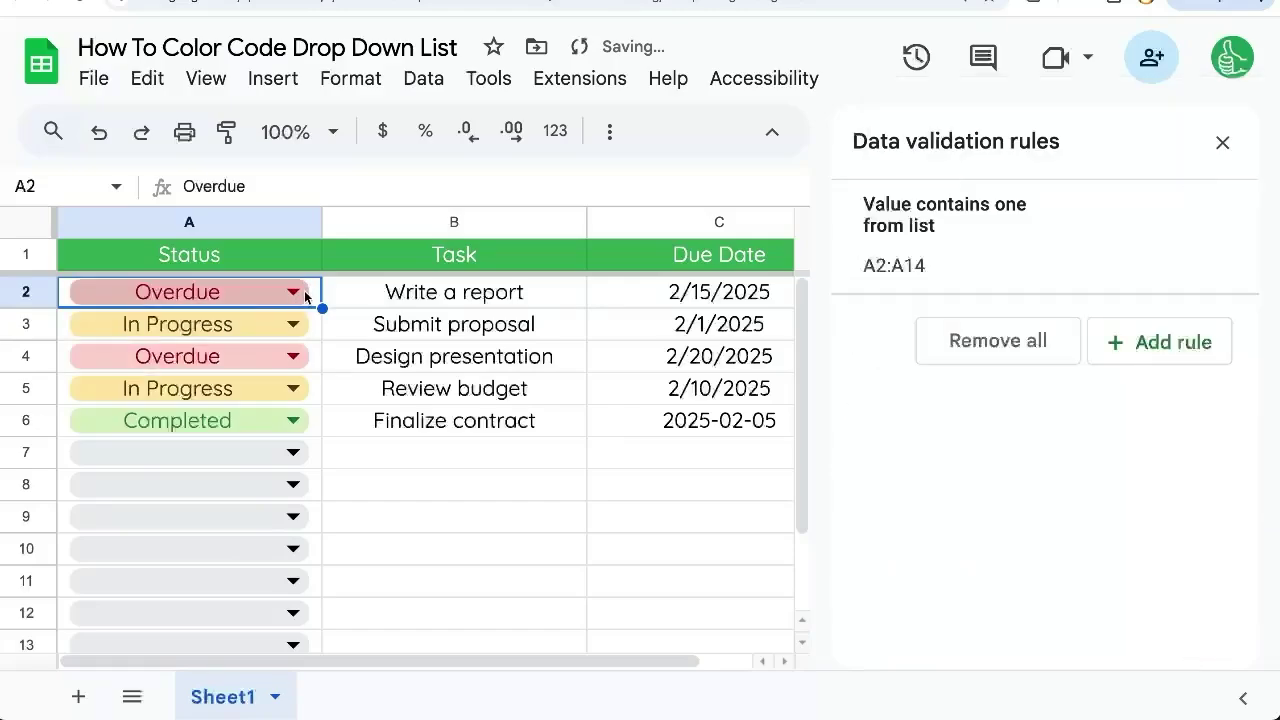
# Reopen the A2:A14 dropdown rule and set its display style to Arrow
pyautogui.click(1020, 265)
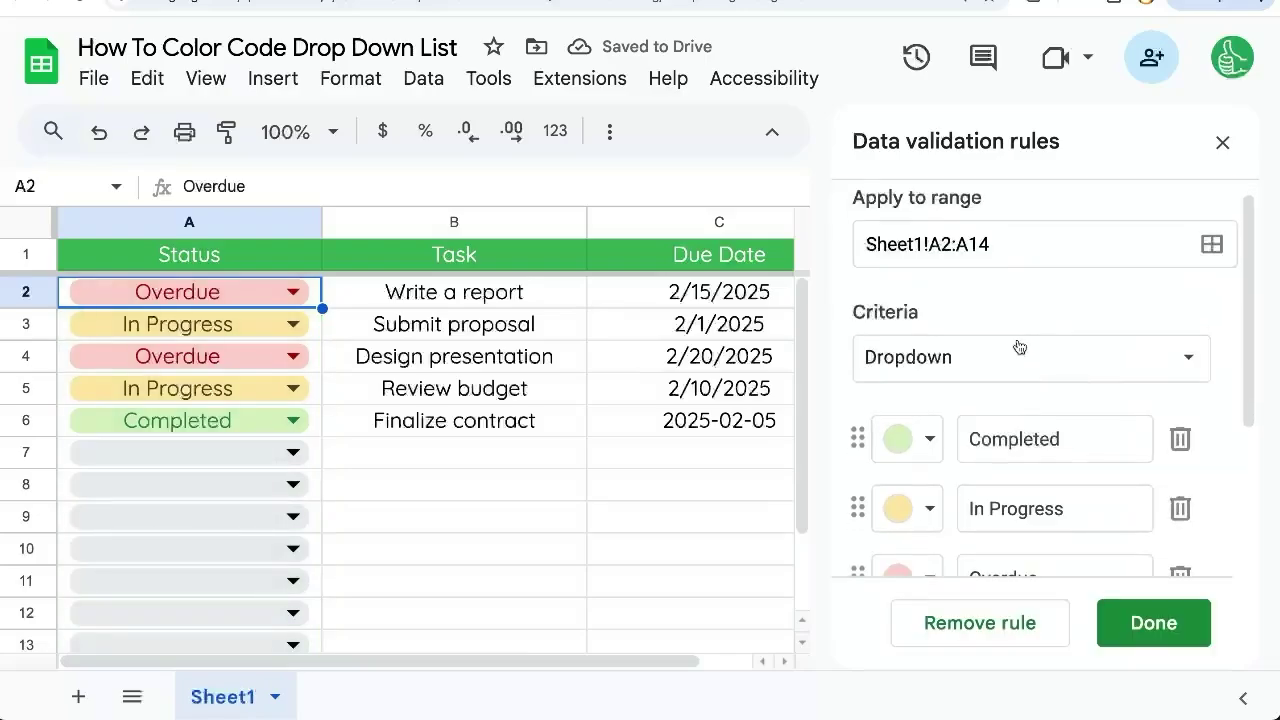
pyautogui.scroll(-3, 1020, 347)
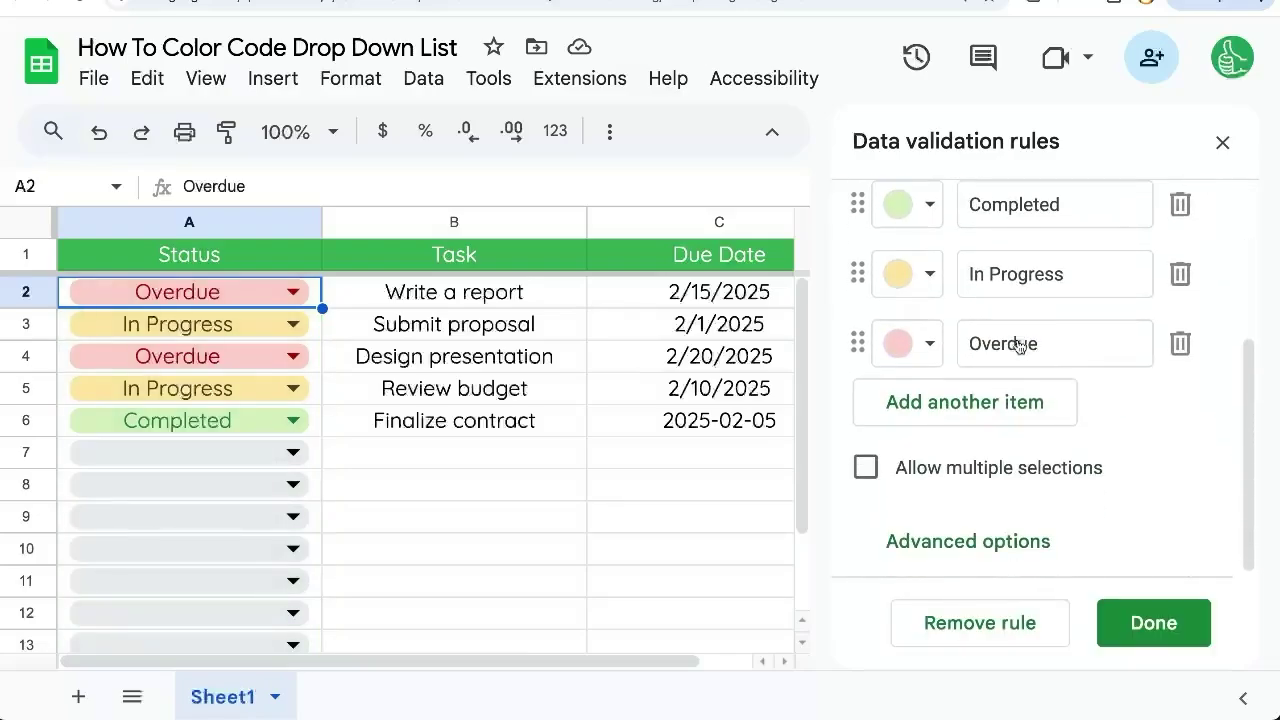
pyautogui.click(969, 545)
pyautogui.scroll(-4, 1003, 510)
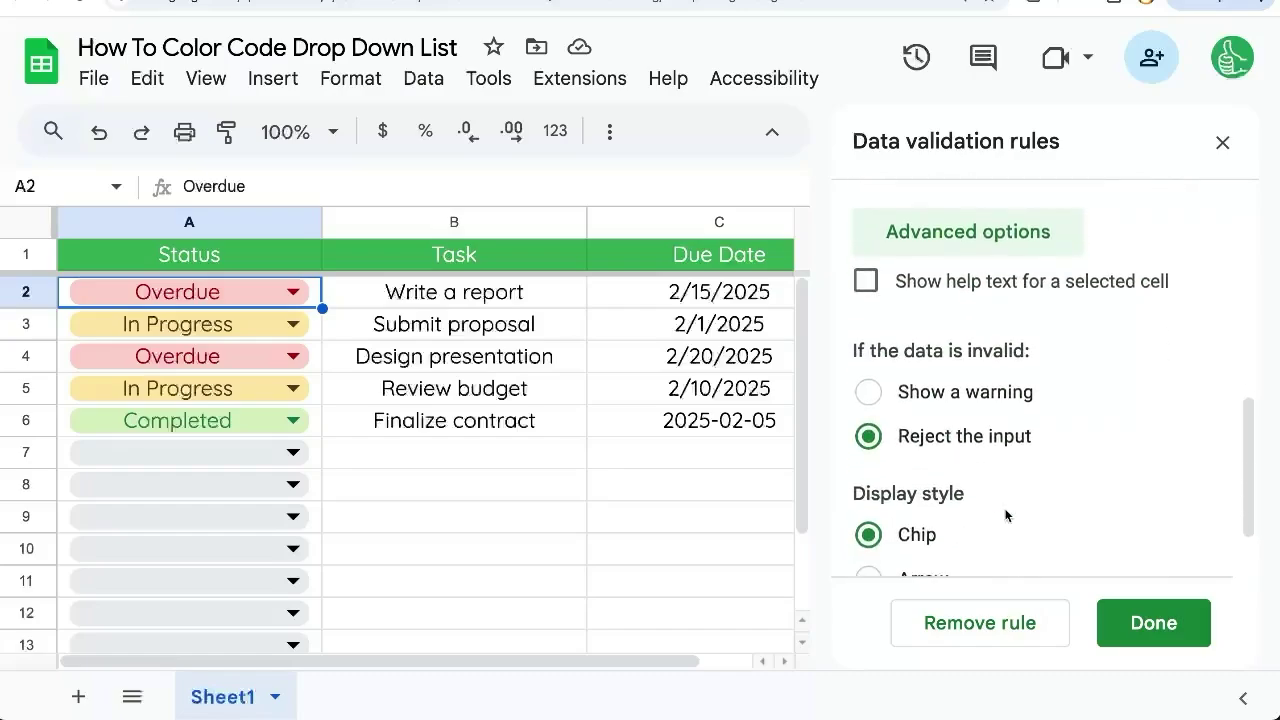
pyautogui.click(916, 503)
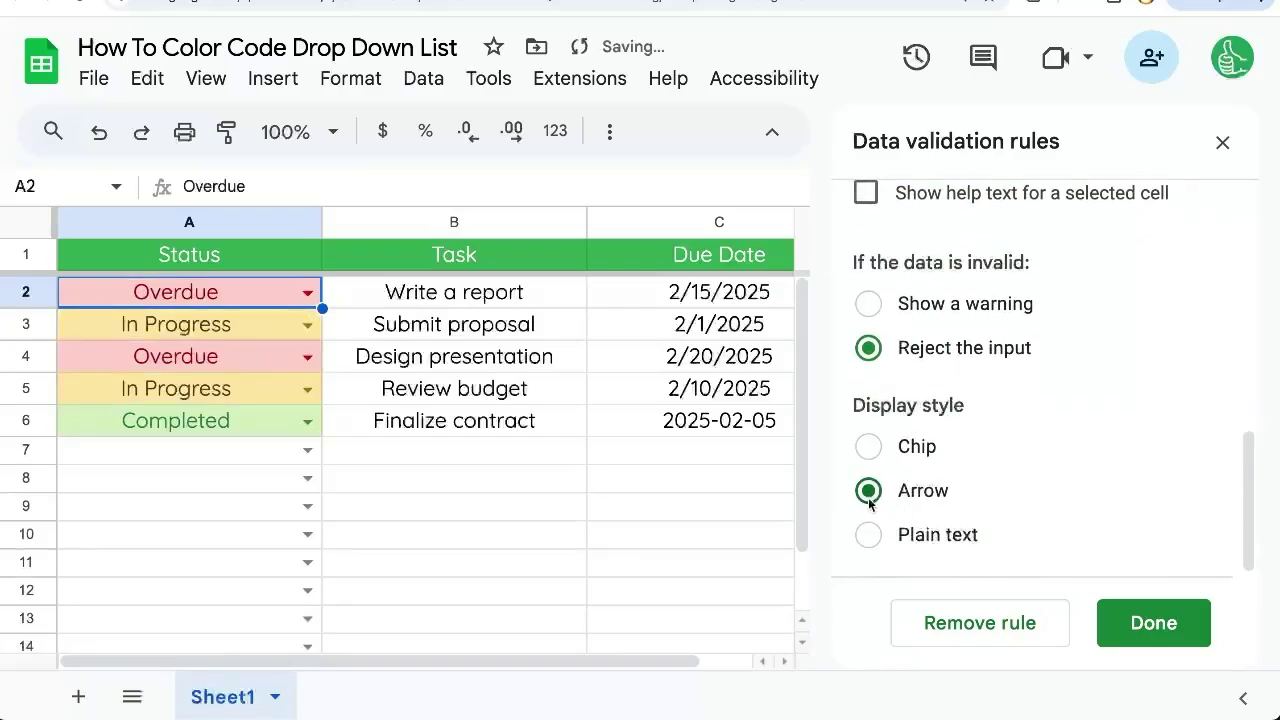
# Try the Plain text display style, return to Arrow and save the dropdown rule
pyautogui.click(870, 537)
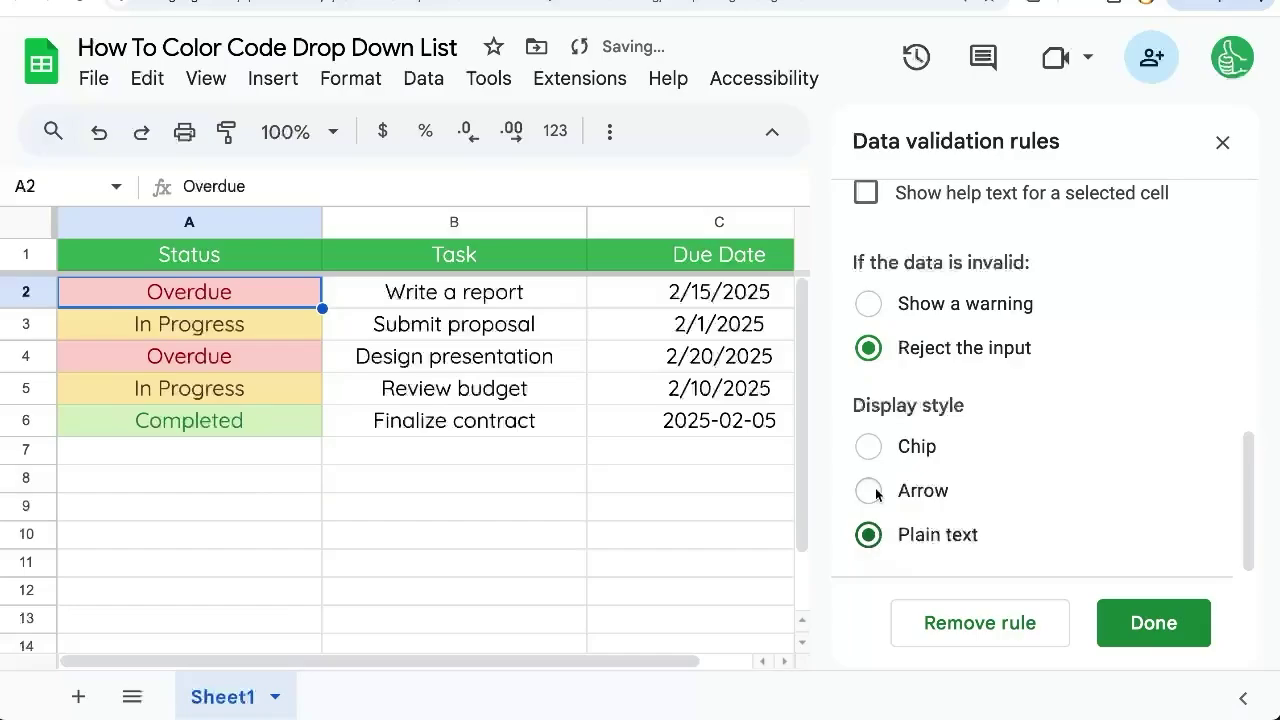
pyautogui.click(869, 491)
pyautogui.click(1153, 622)
pyautogui.click(449, 325)
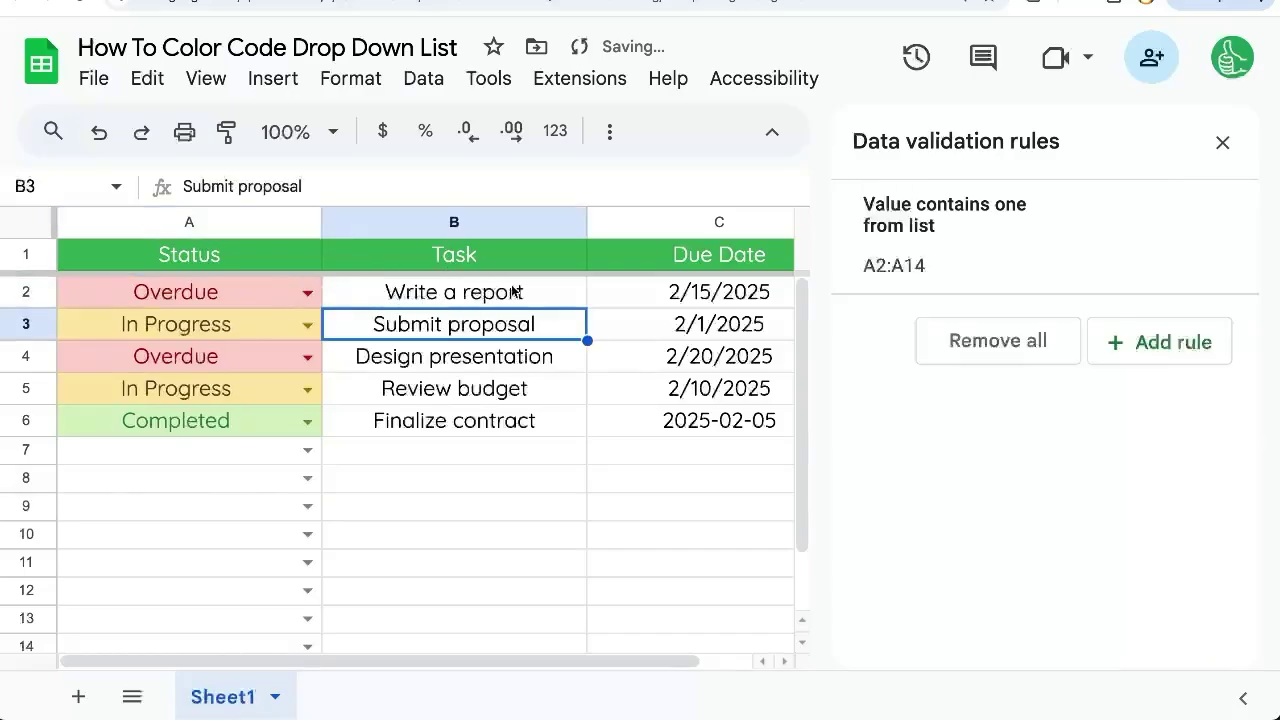
# Start a new conditional formatting rule for the Status column
pyautogui.click(222, 219)
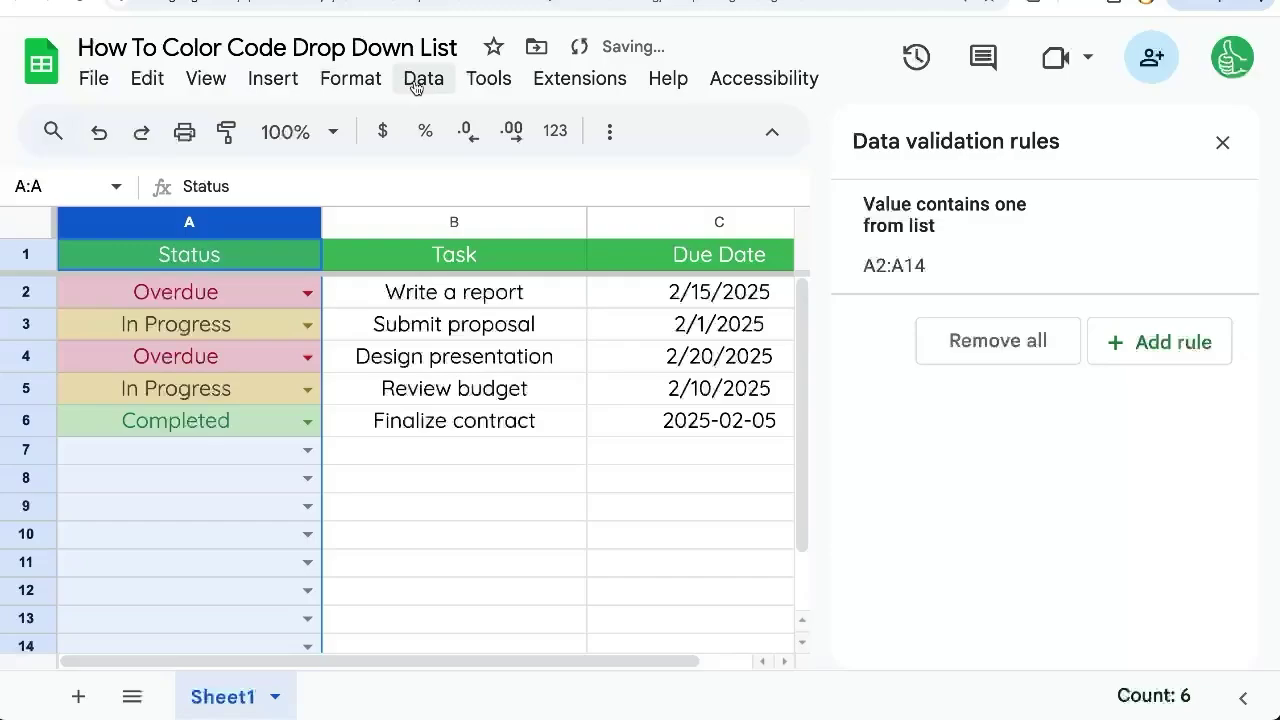
pyautogui.click(350, 78)
pyautogui.click(432, 620)
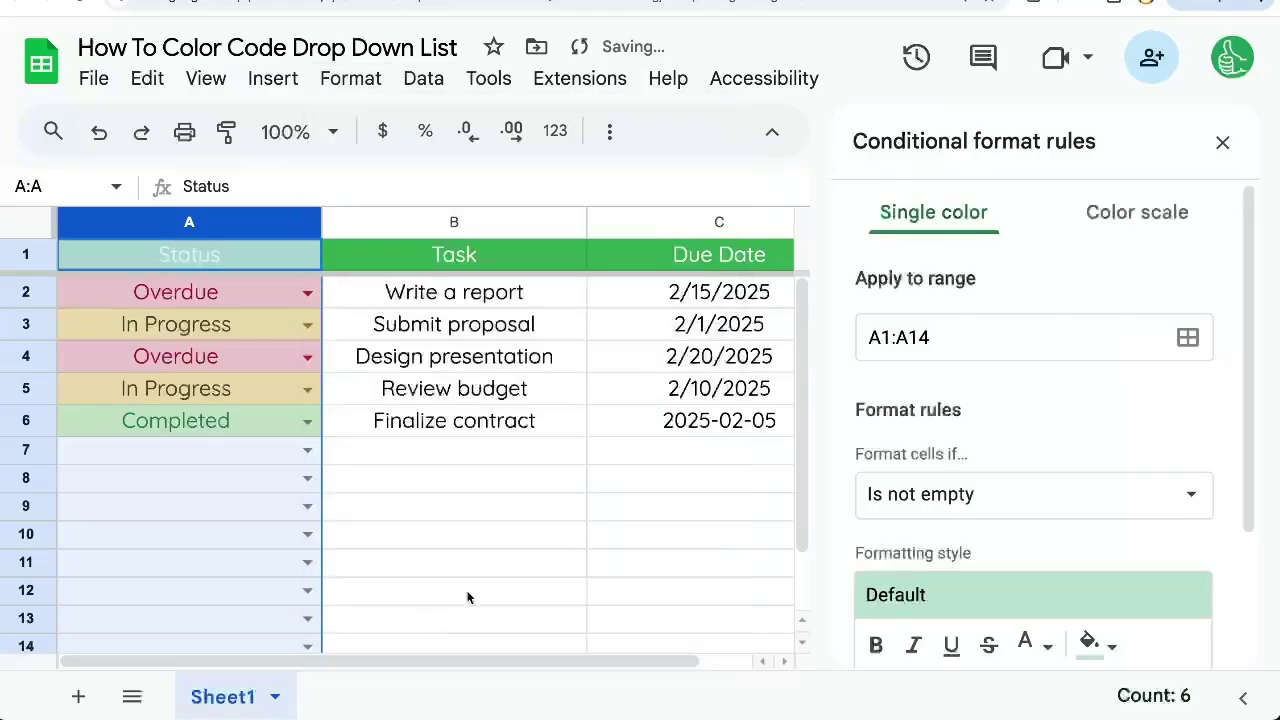
pyautogui.click(1180, 345)
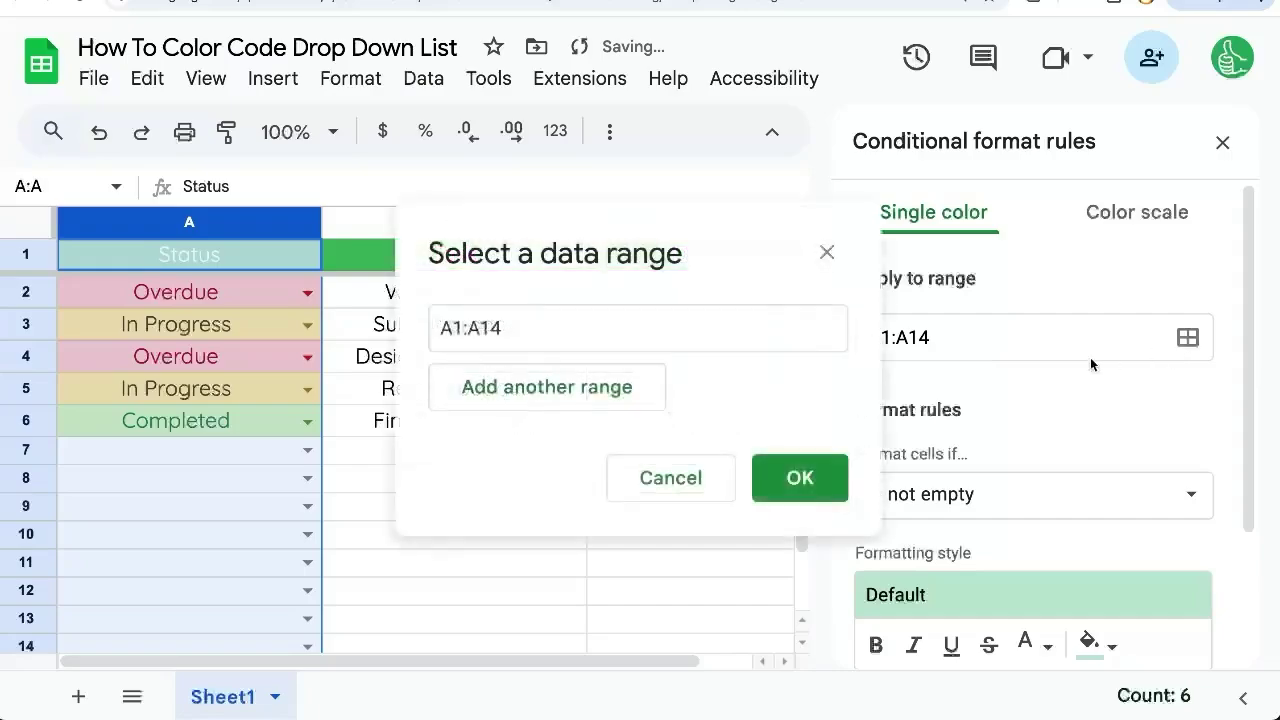
# Try the Text contains condition for the new formatting rule
pyautogui.click(920, 495)
pyautogui.scroll(-2, 943, 509)
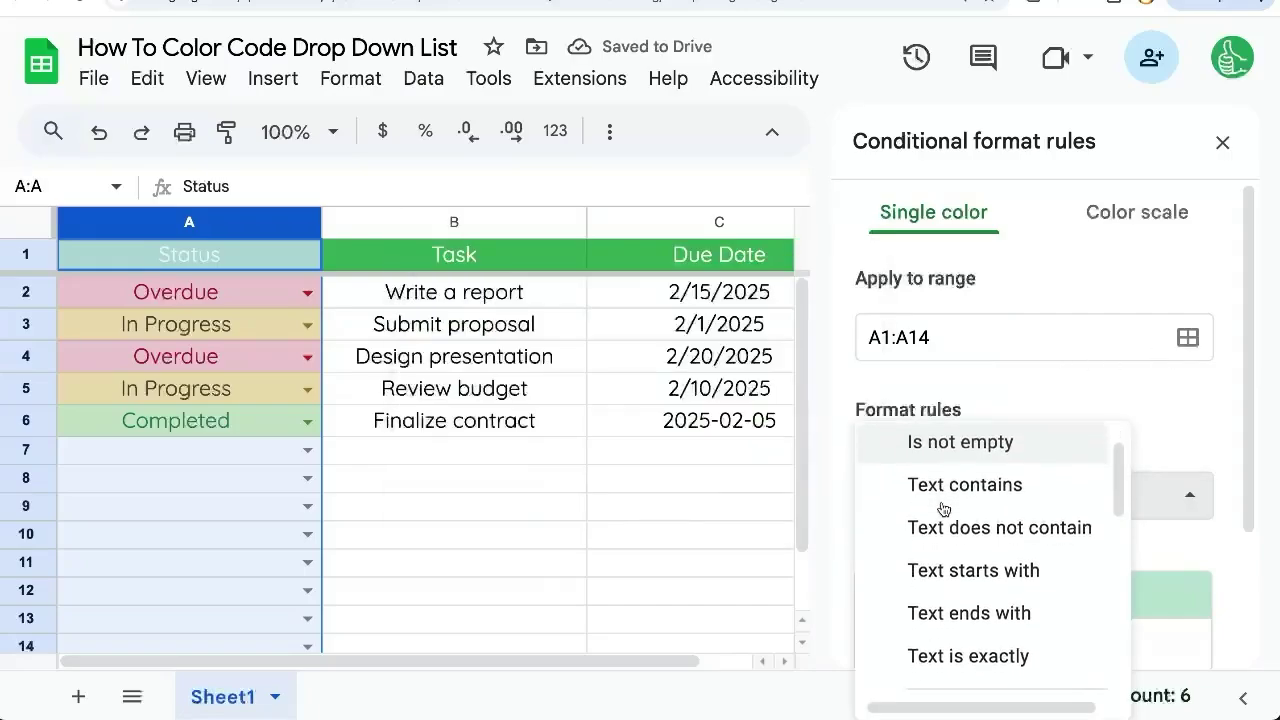
pyautogui.click(976, 478)
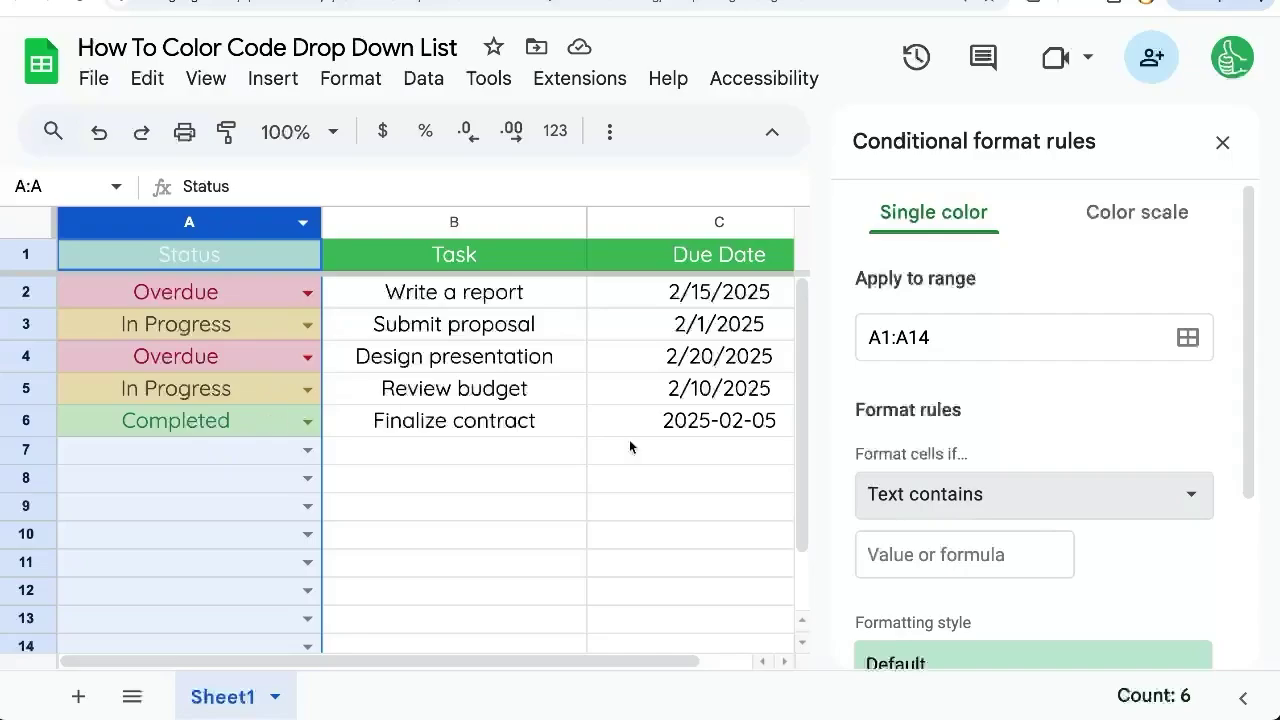
# Apply the rule to range A1:C with the custom formula =A1="Overdue"
pyautogui.click(955, 331)
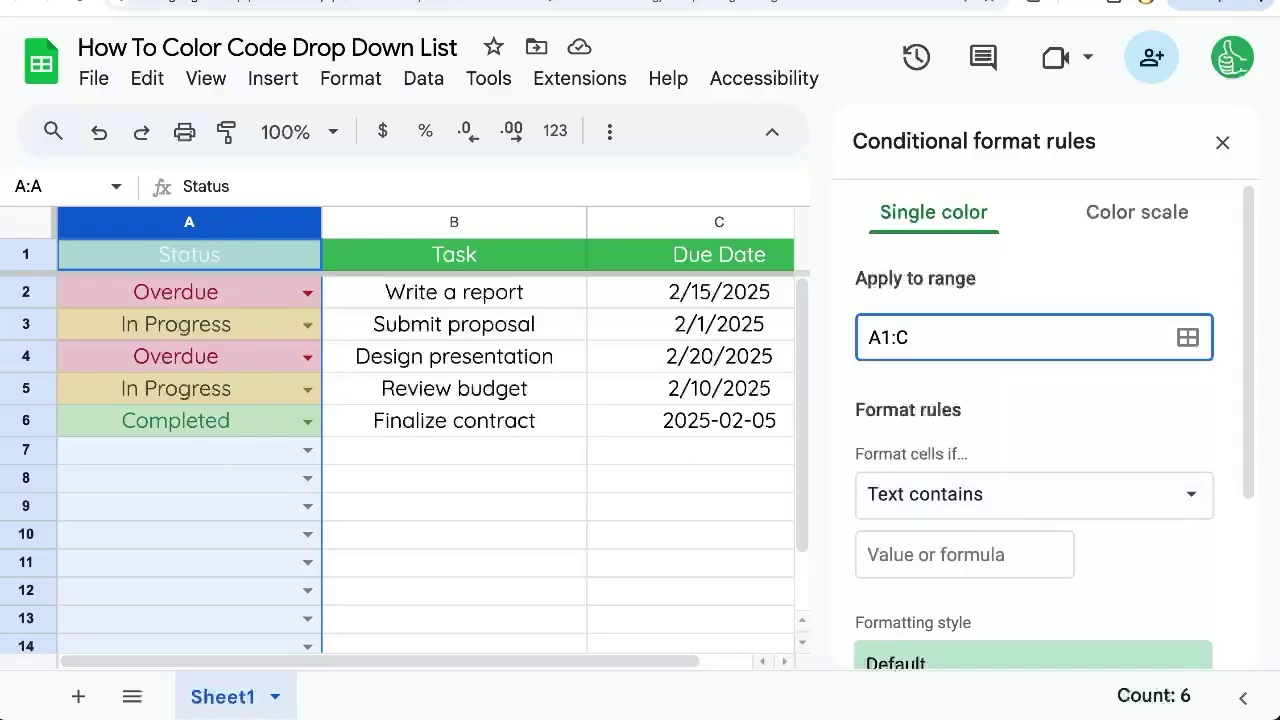
pyautogui.click(948, 498)
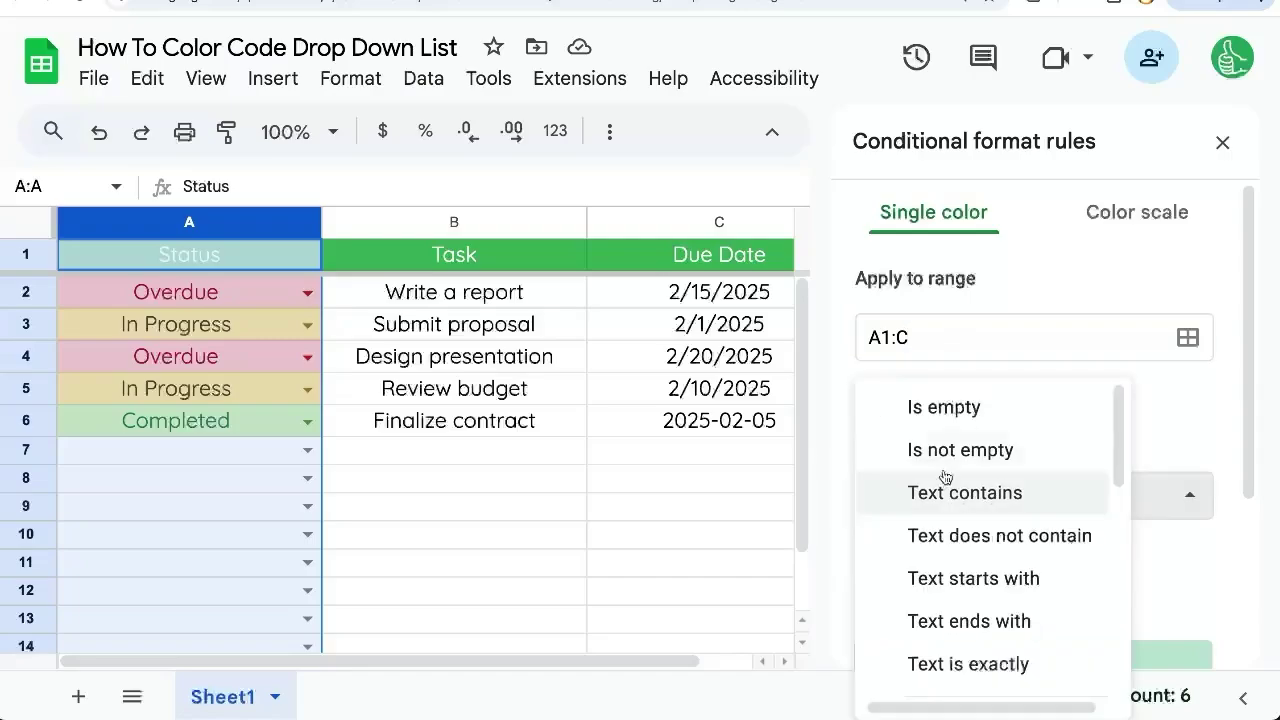
pyautogui.scroll(-5, 942, 472)
pyautogui.click(970, 672)
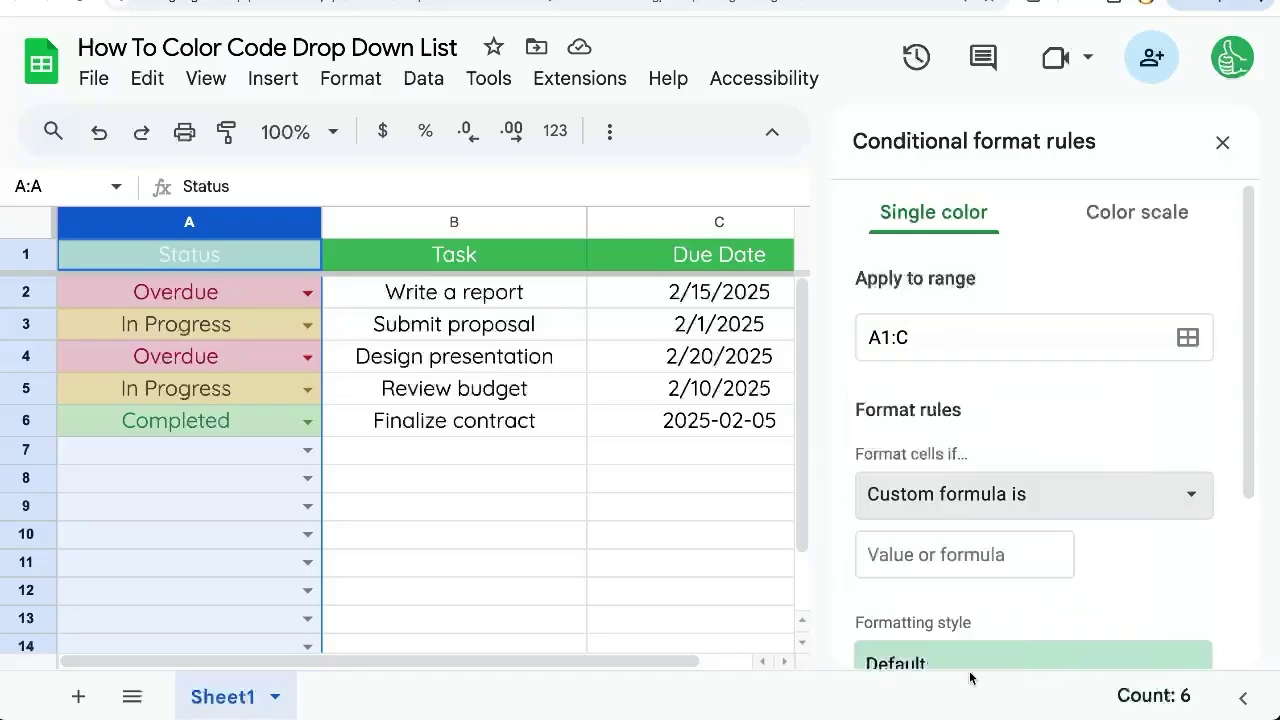
pyautogui.click(902, 545)
pyautogui.write('=')
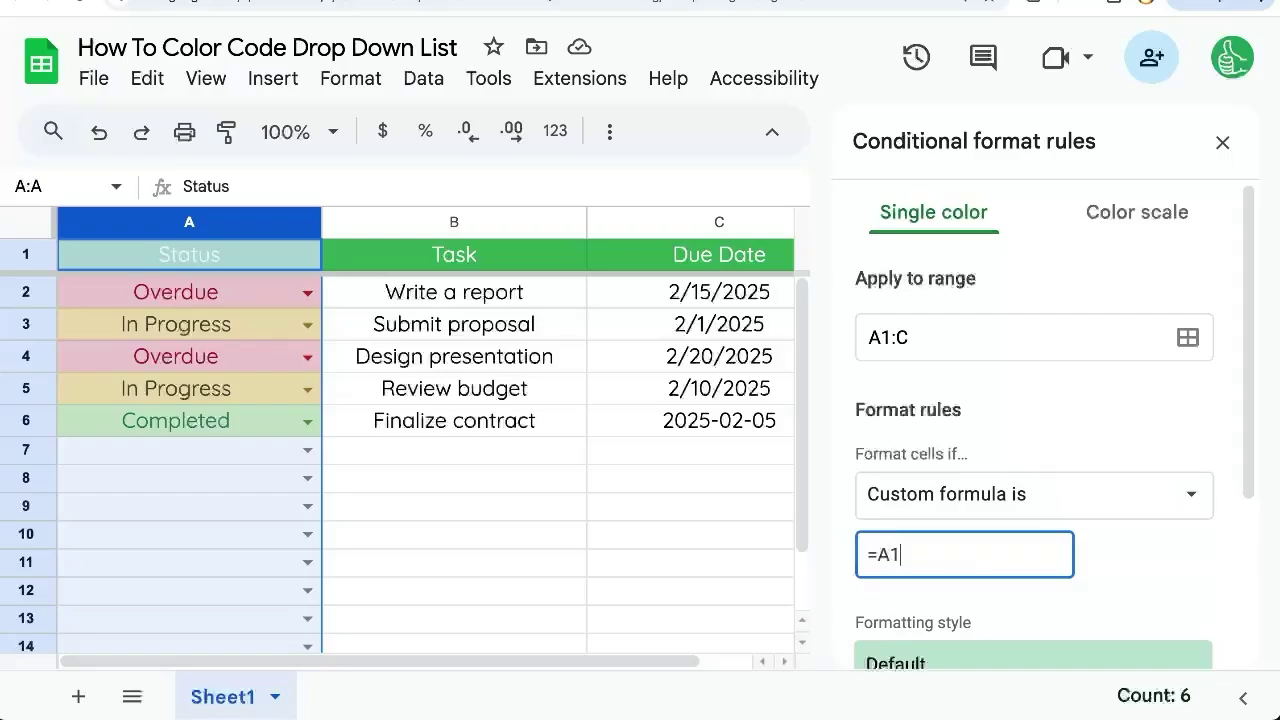
pyautogui.write('A1="Overdue"')
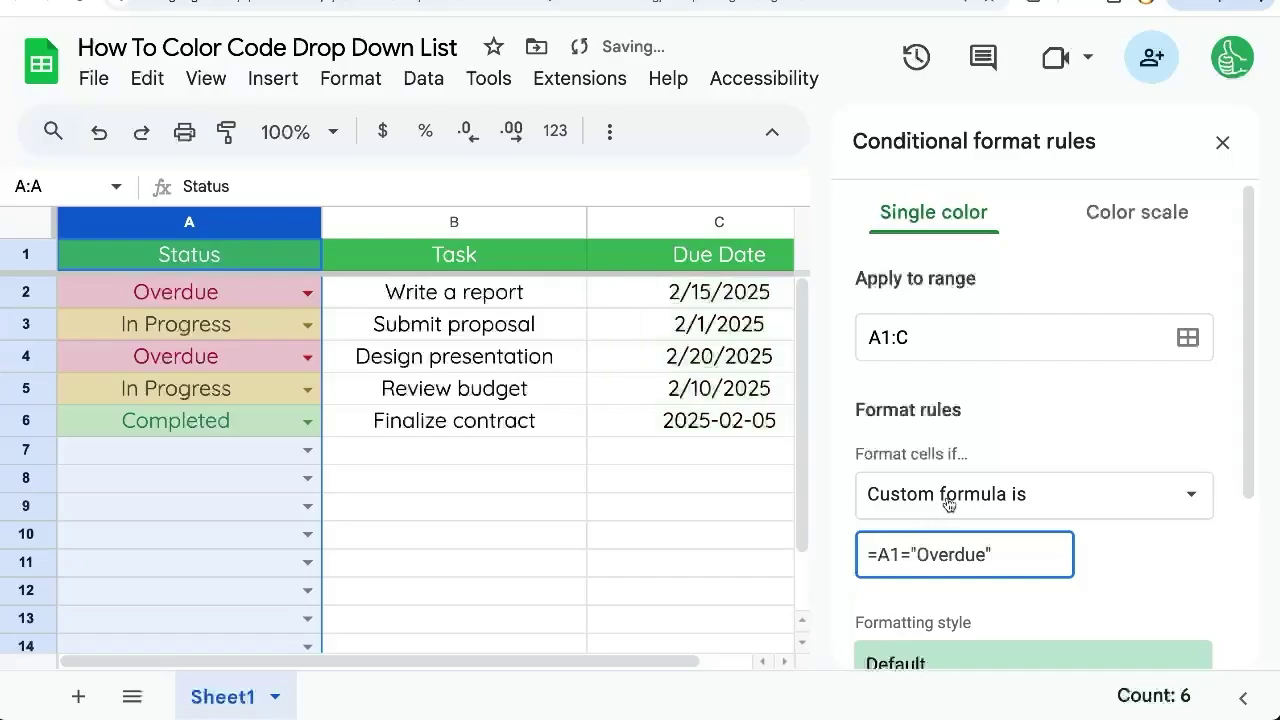
# Set the Overdue rule's fill color to light red
pyautogui.scroll(-2, 955, 505)
pyautogui.scroll(-1, 955, 505)
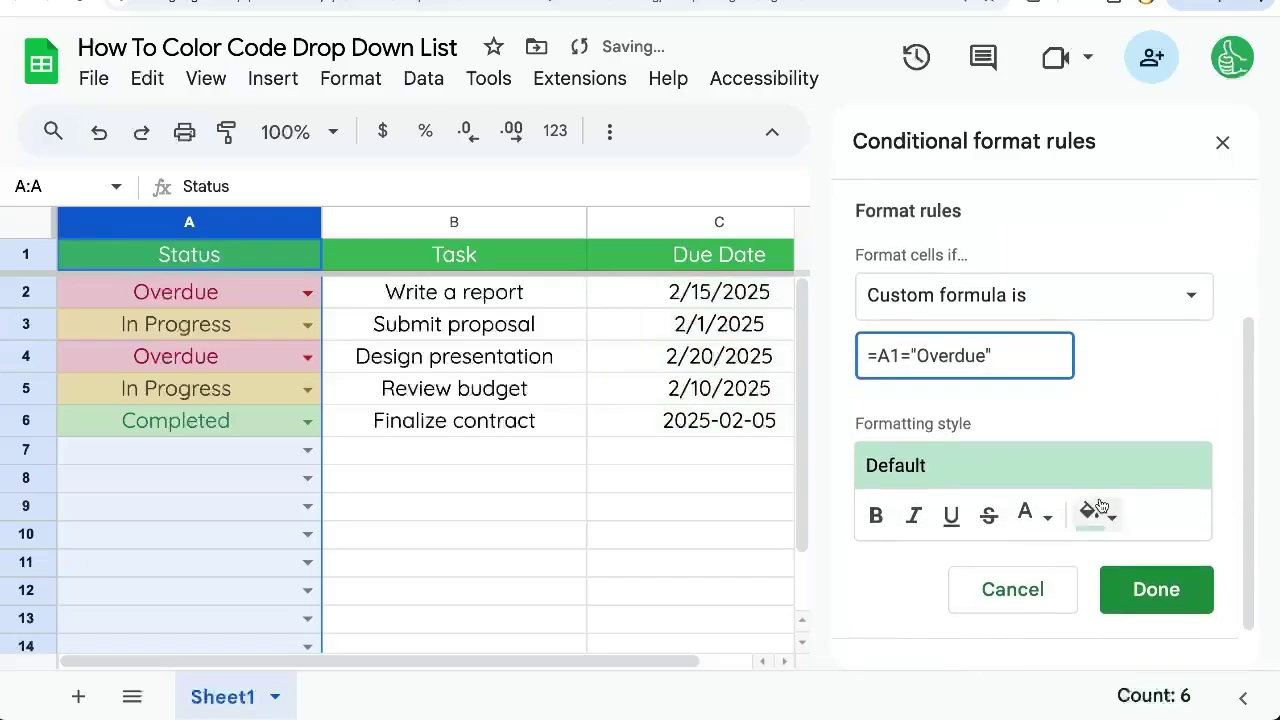
pyautogui.click(1092, 512)
pyautogui.click(862, 172)
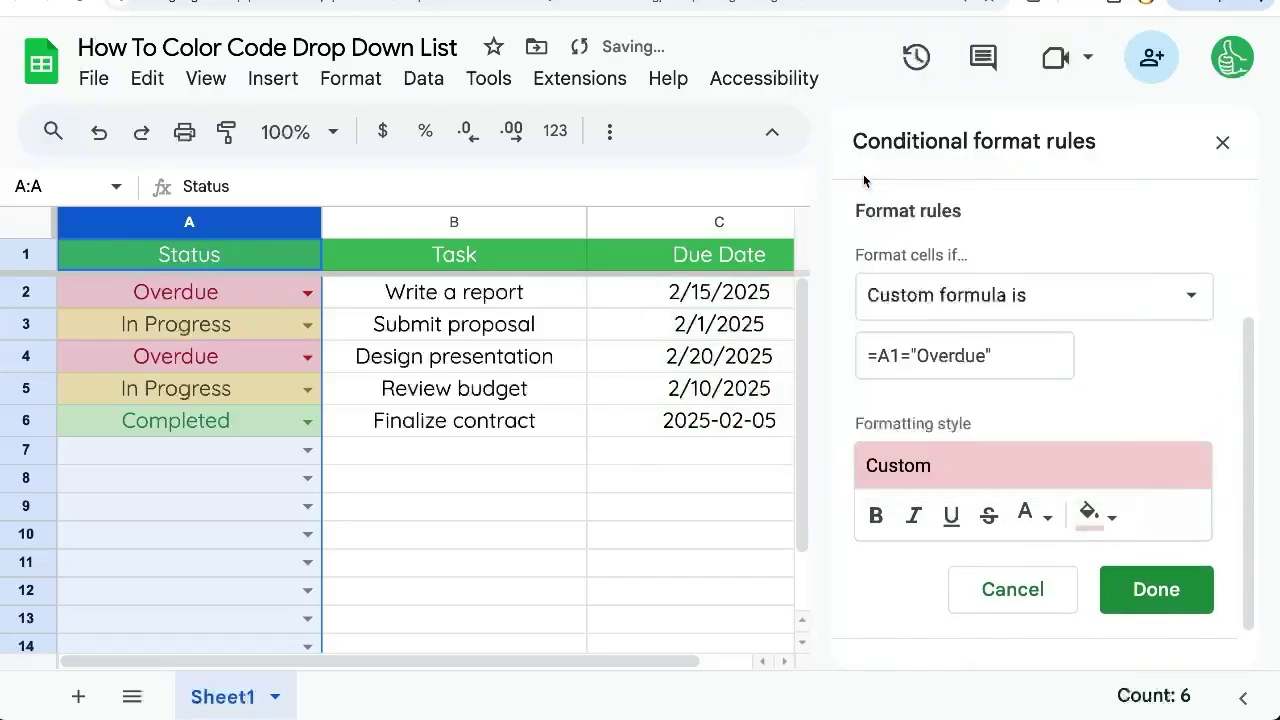
# Lock the column reference so the formula is =$A1="Overdue" and save the rule
pyautogui.scroll(2, 880, 450)
pyautogui.click(880, 500)
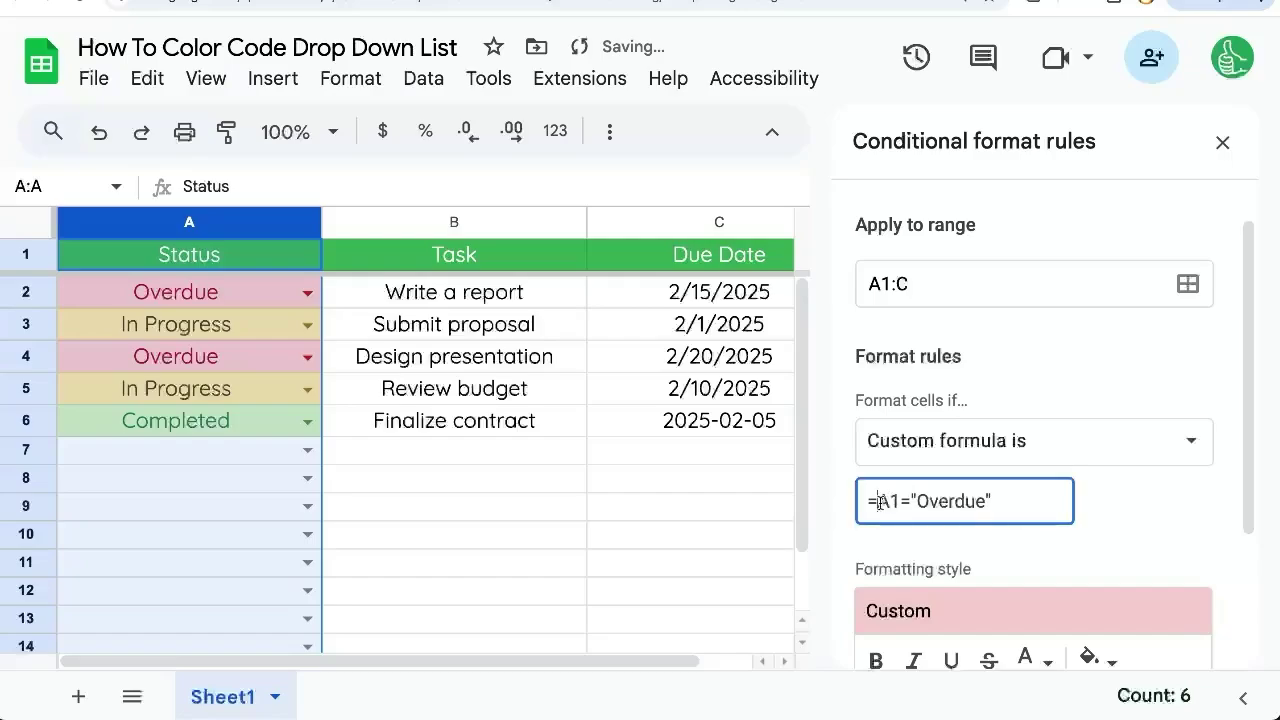
pyautogui.write('$')
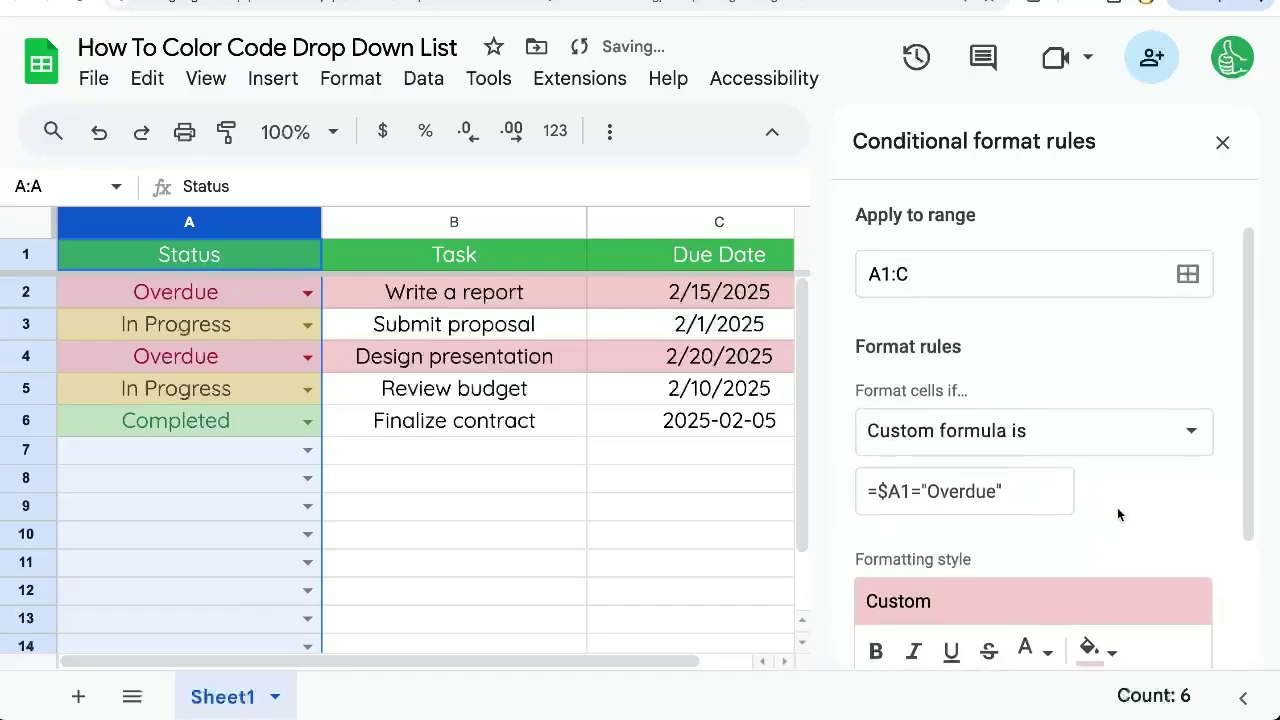
pyautogui.scroll(-2, 1117, 507)
pyautogui.click(1157, 563)
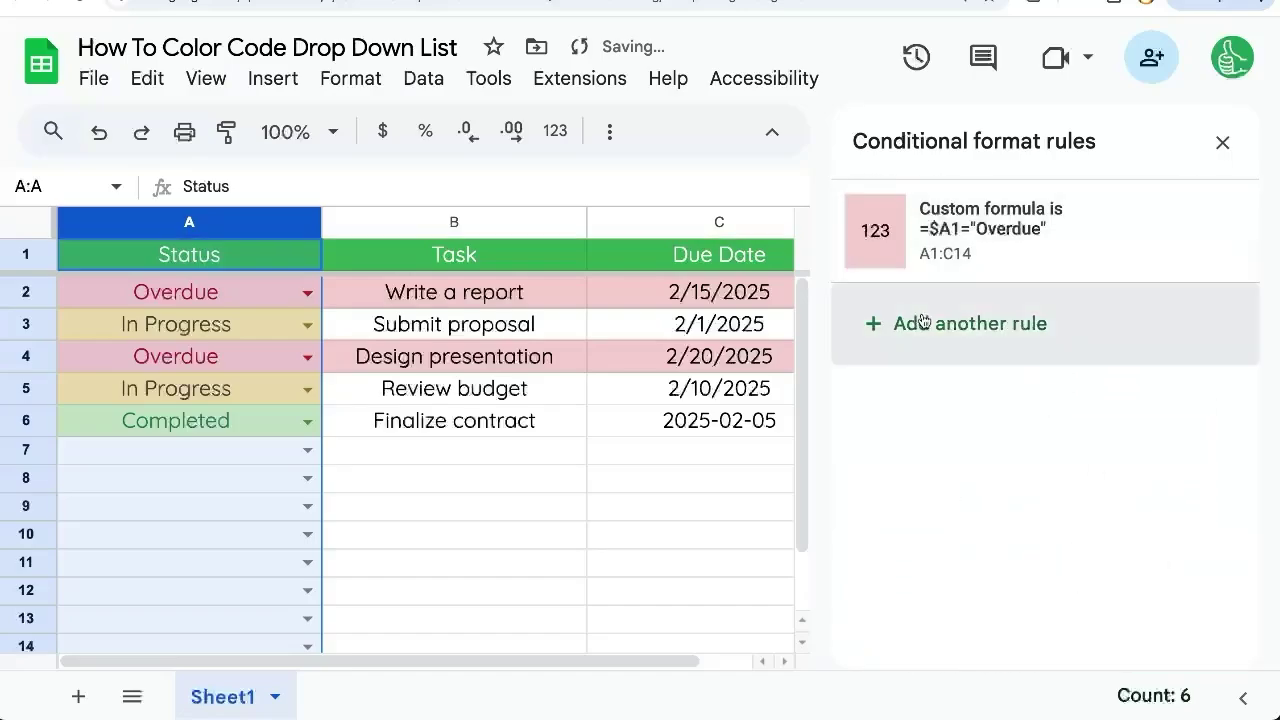
# Add another conditional formatting rule with a custom formula condition and apply it to range A:C
pyautogui.click(920, 322)
pyautogui.click(920, 500)
pyautogui.scroll(-5, 945, 530)
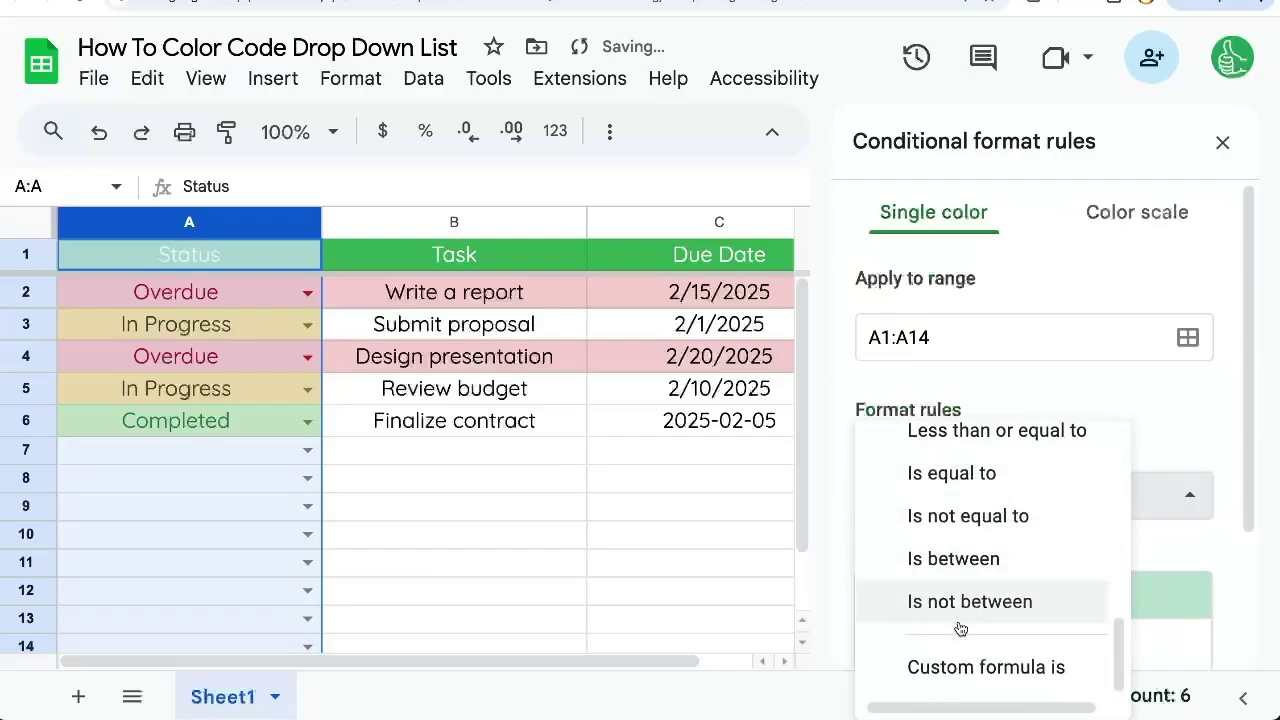
pyautogui.click(960, 663)
pyautogui.click(954, 337)
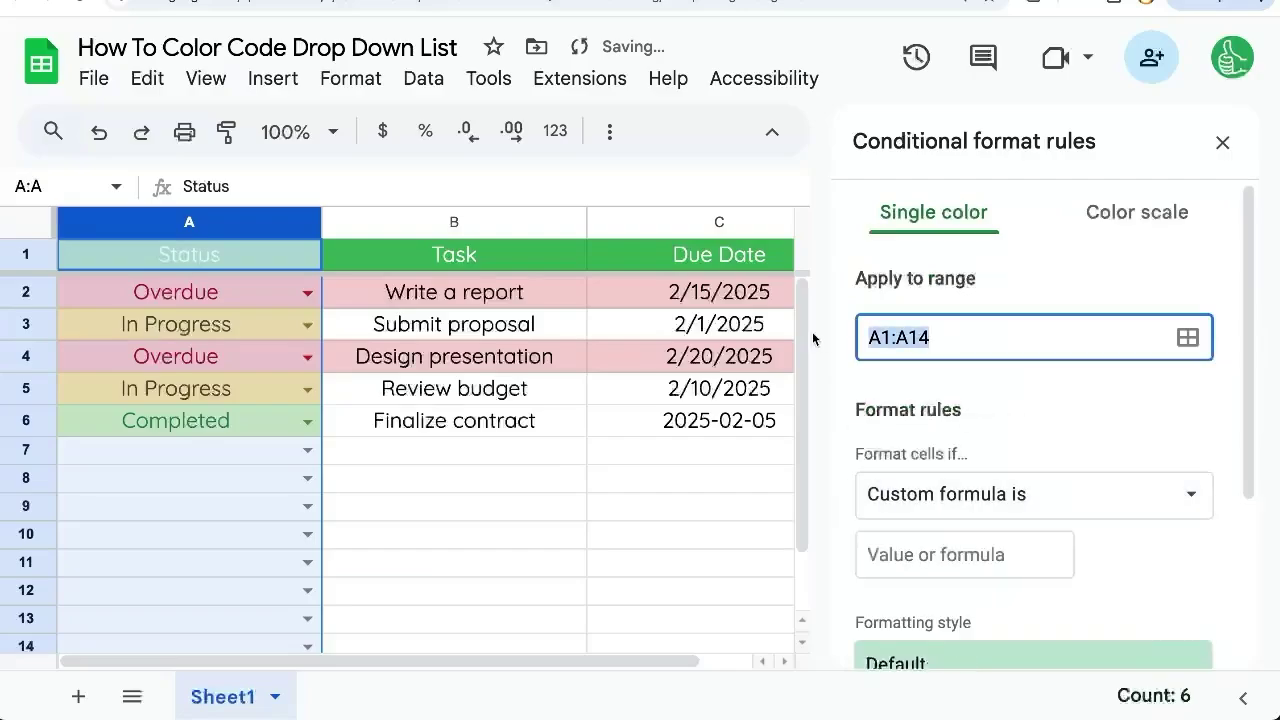
pyautogui.write('A:C')
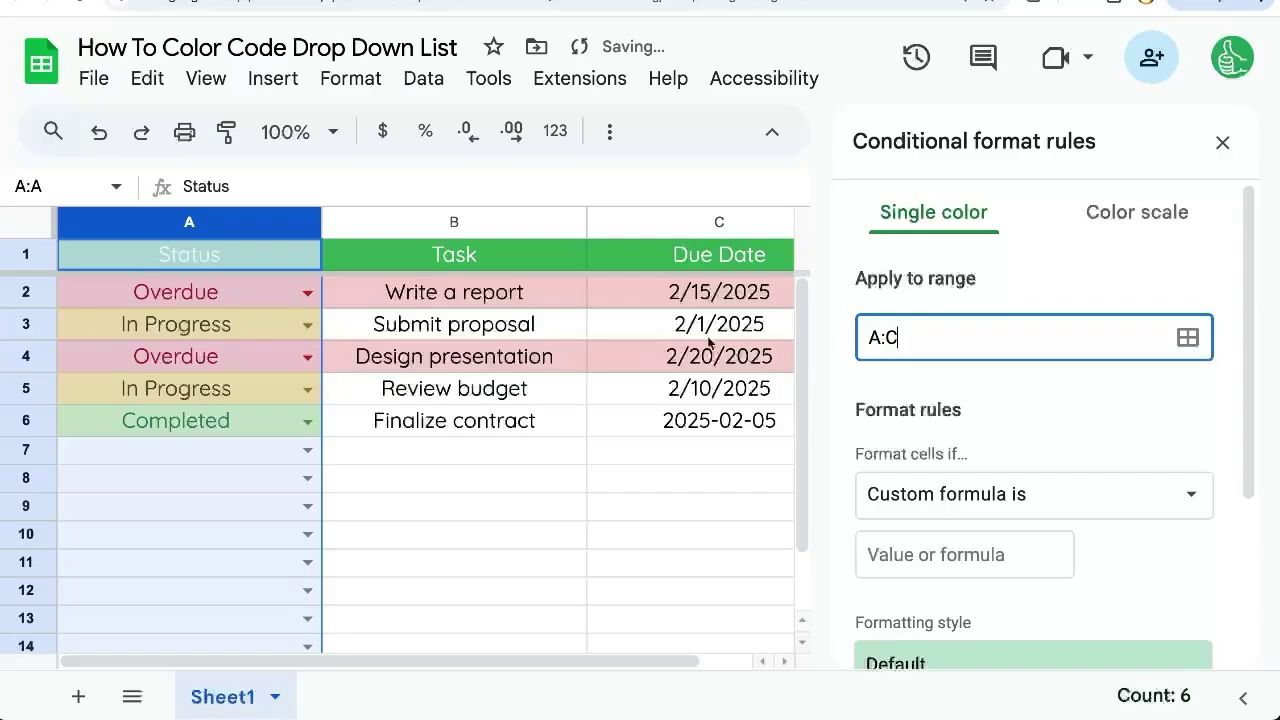
# Enter =$A1="In Progress" as the second rule's custom formula
pyautogui.hscroll(1, 697, 352)
pyautogui.click(866, 554)
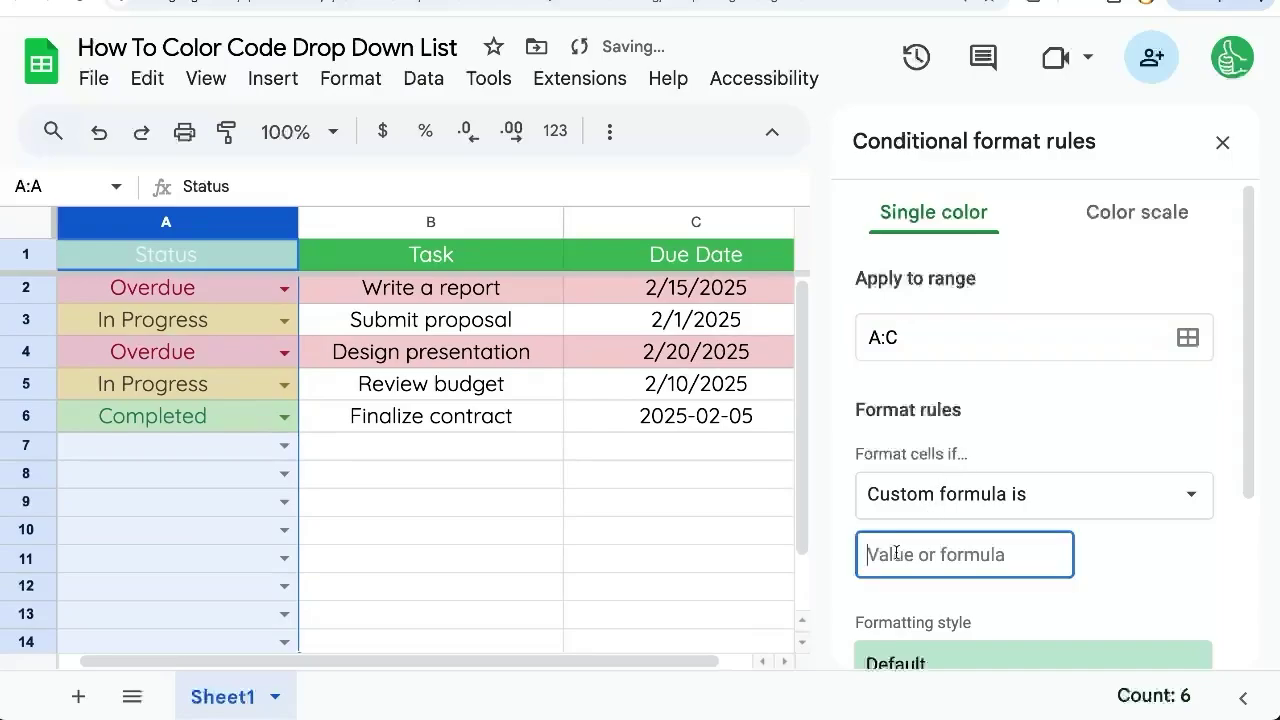
pyautogui.write('=$')
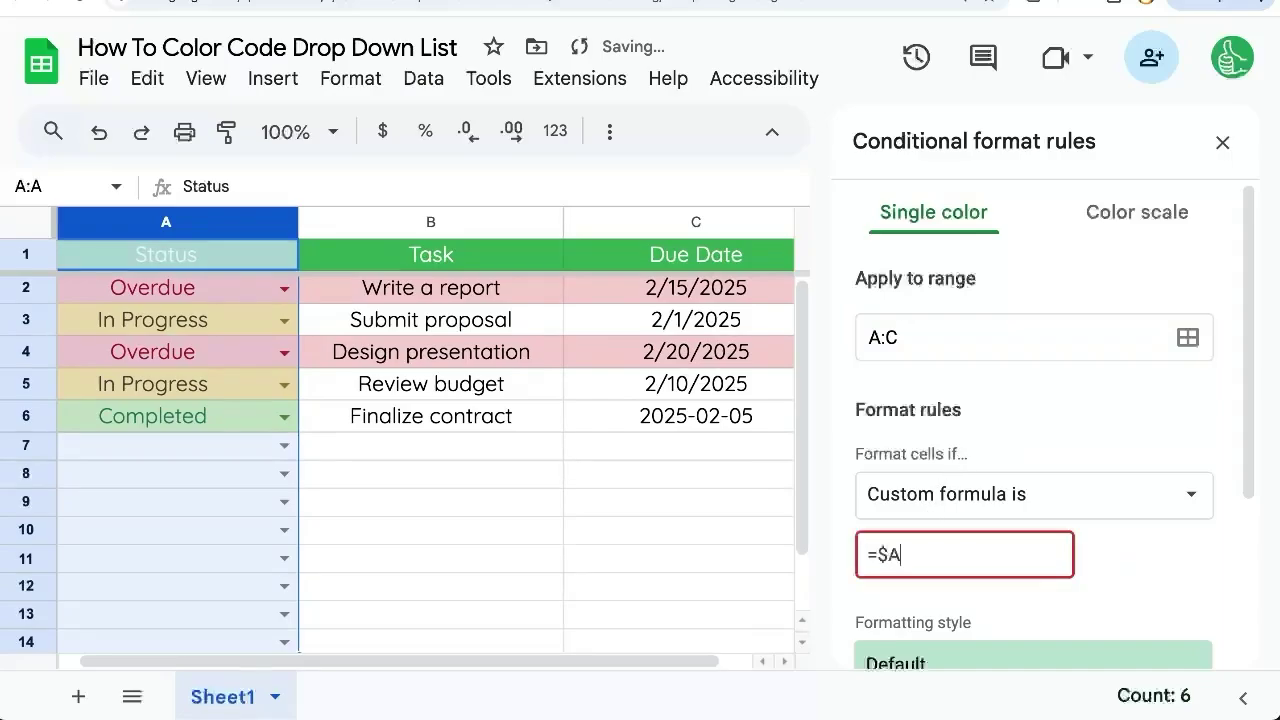
pyautogui.write('A1=')
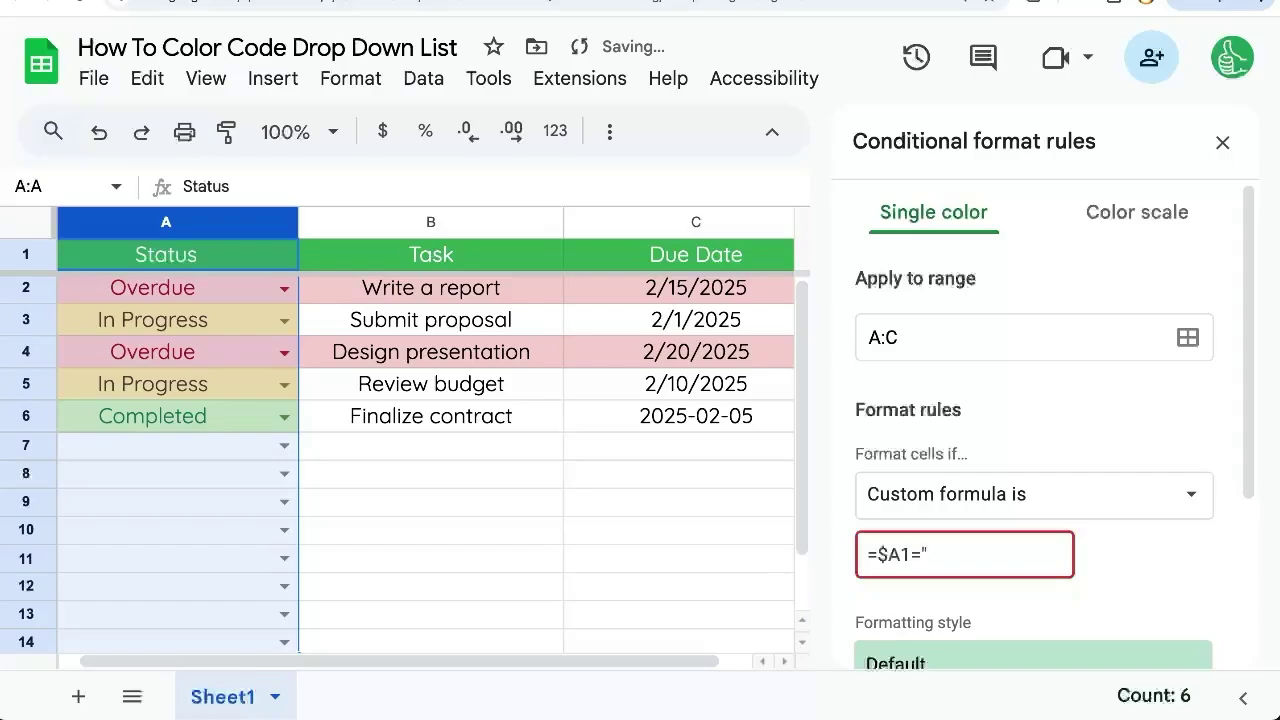
pyautogui.write('"In Progress')
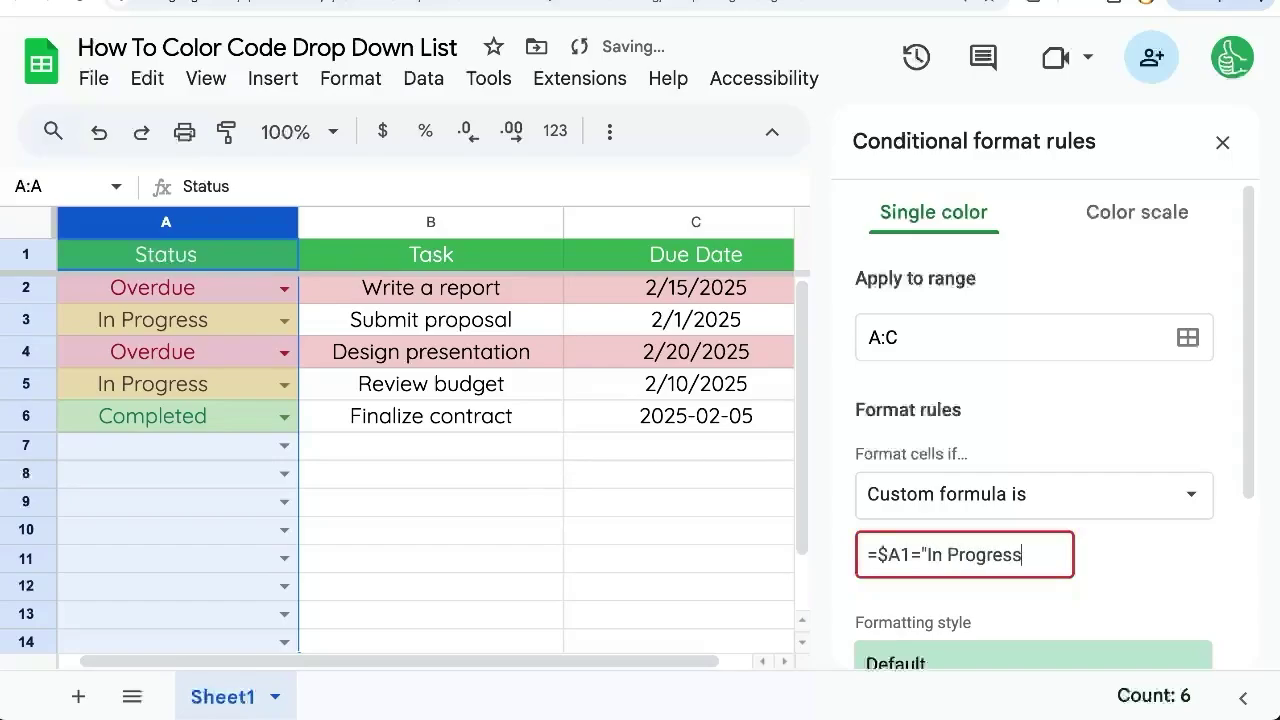
# Give the In Progress rule a light yellow fill and save it
pyautogui.scroll(-1, 1018, 510)
pyautogui.click(1091, 620)
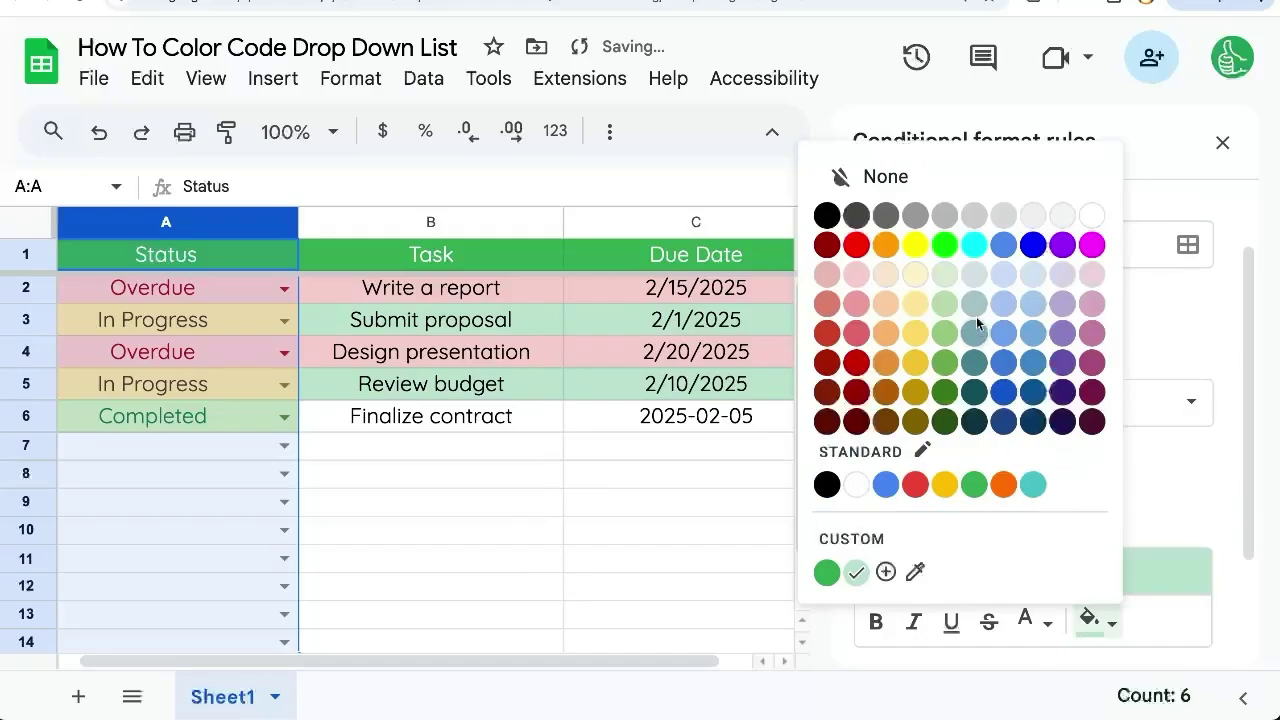
pyautogui.click(916, 274)
pyautogui.scroll(-1, 1100, 500)
pyautogui.click(1157, 606)
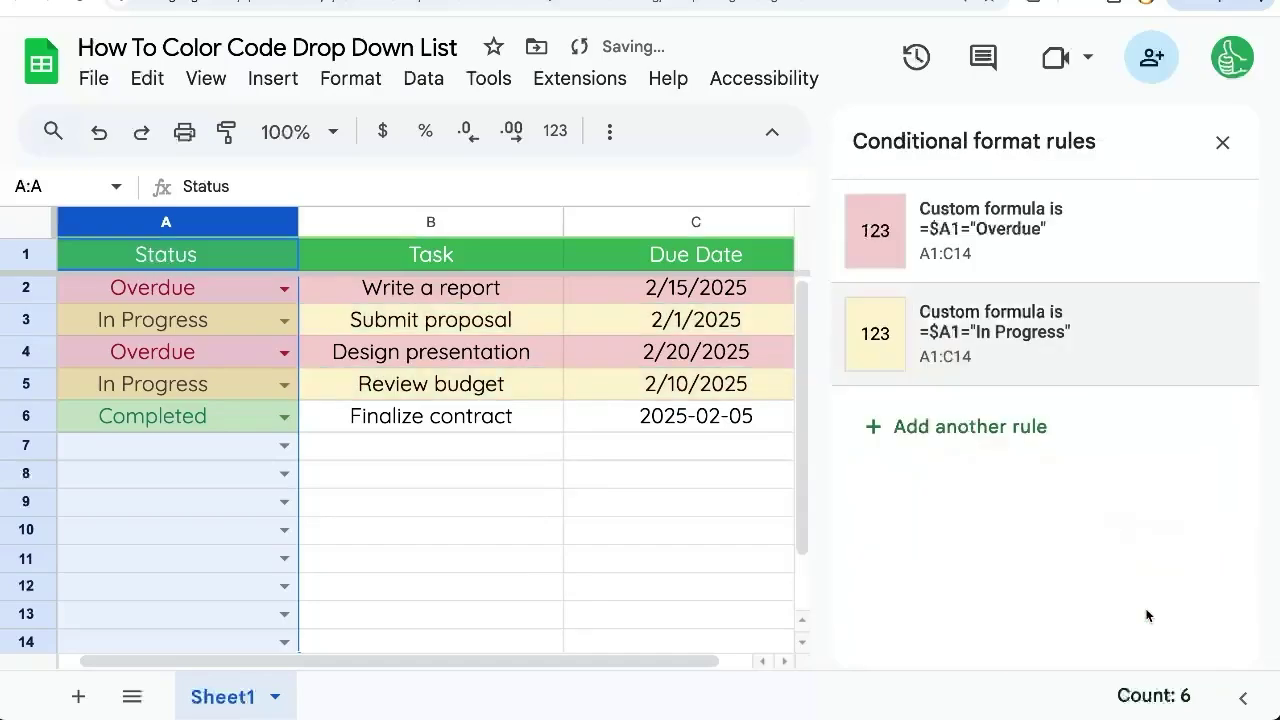
# Add a third conditional formatting rule for range A:C with a custom formula condition
pyautogui.click(960, 426)
pyautogui.click(920, 337)
pyautogui.hotkey('ctrl', 'a')
pyautogui.write('A:')
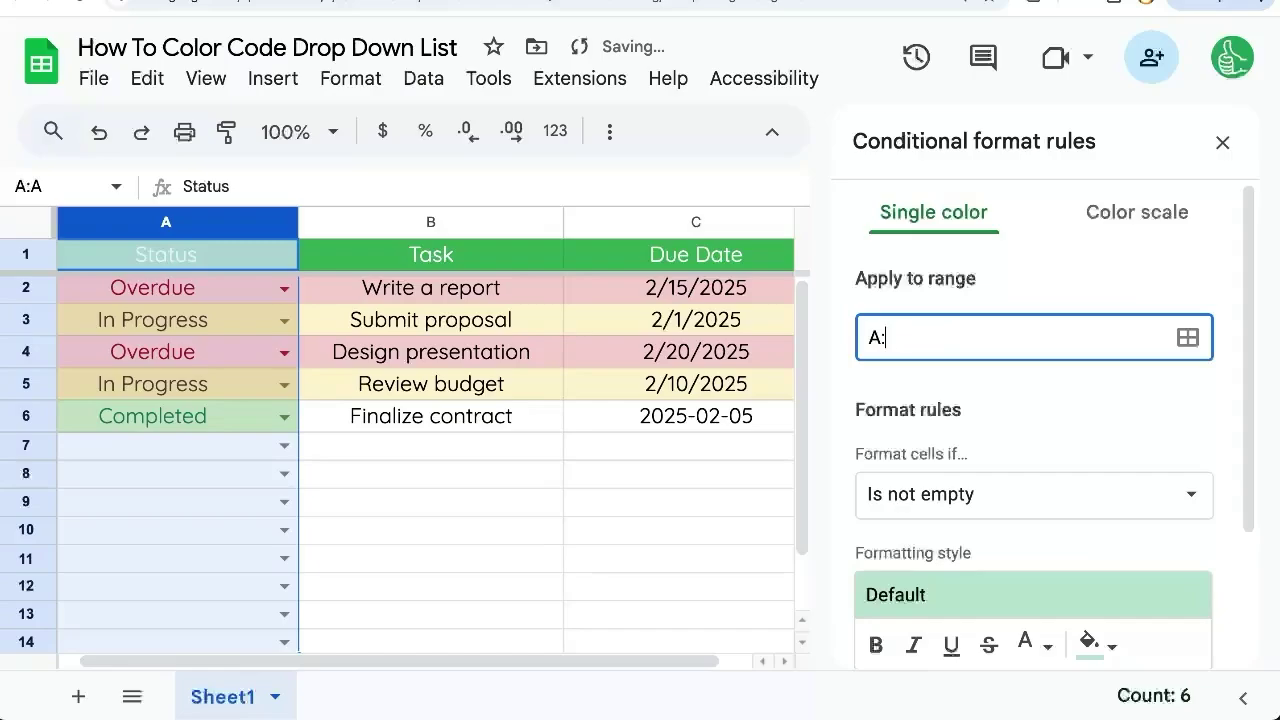
pyautogui.click(931, 494)
pyautogui.click(940, 606)
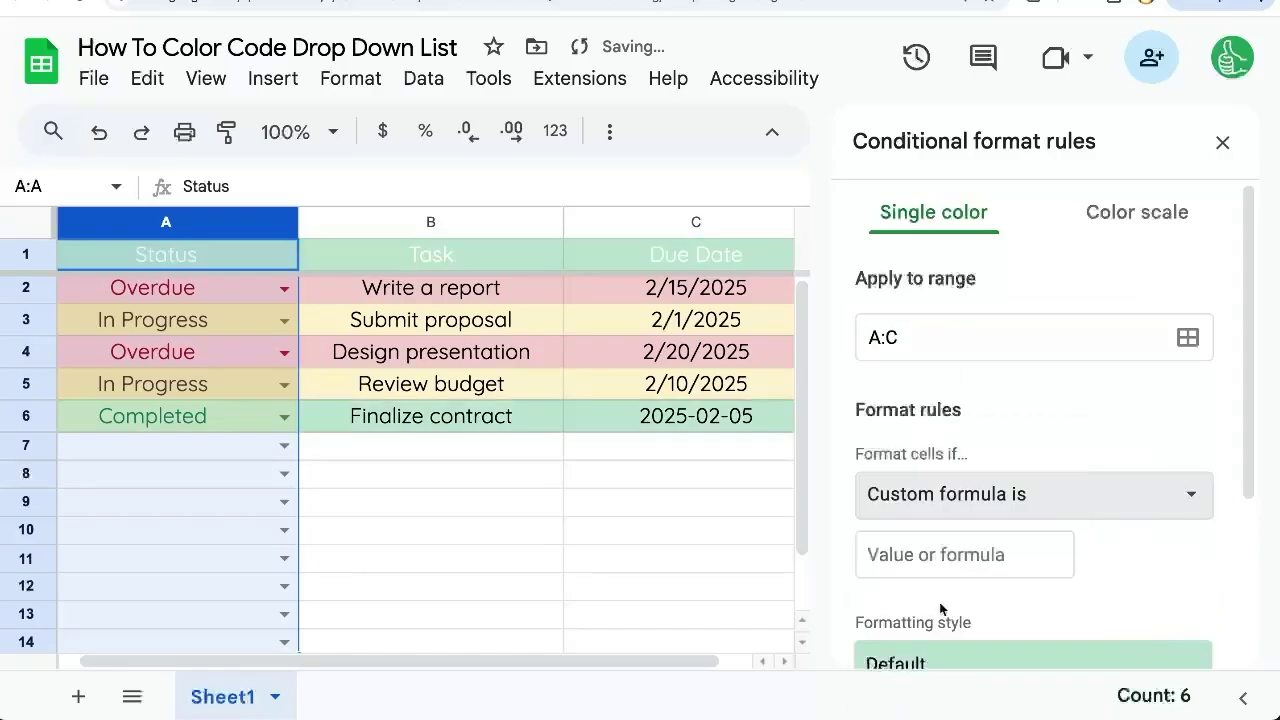
# Enter =$A1="Completed" as the third rule's custom formula
pyautogui.click(940, 556)
pyautogui.write('=')
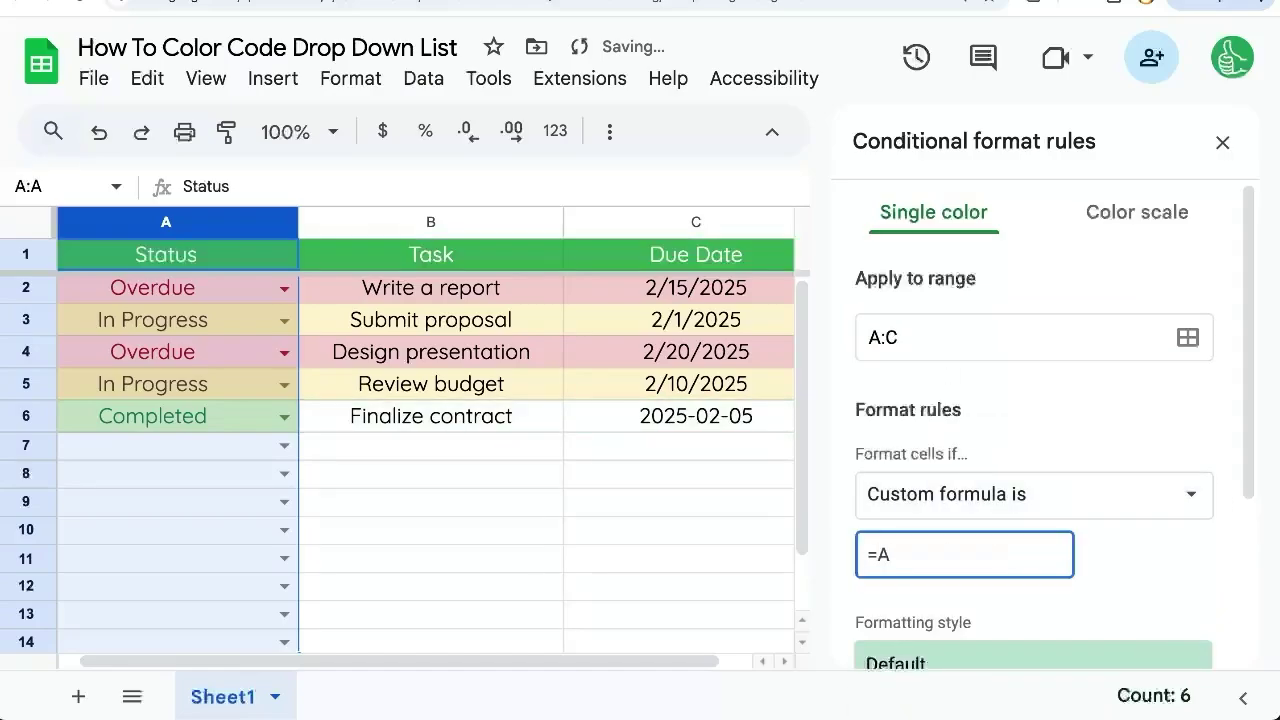
pyautogui.write('$A1')
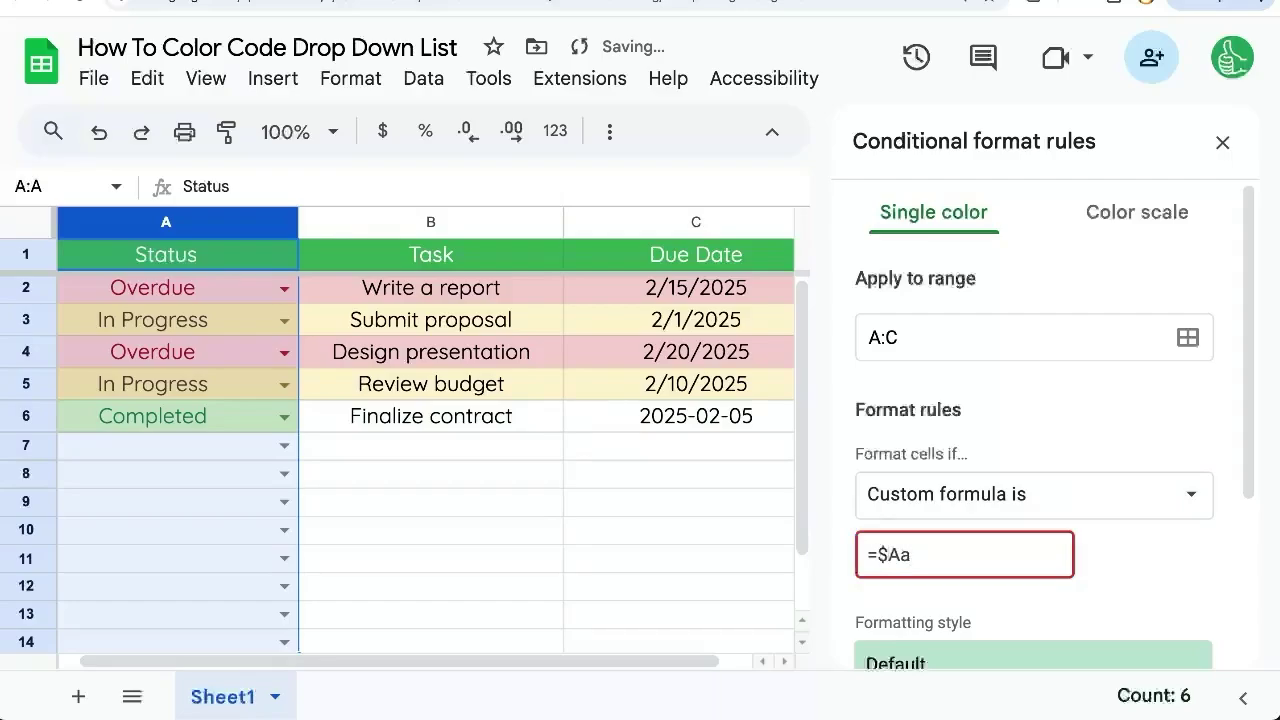
pyautogui.write('="Completed"')
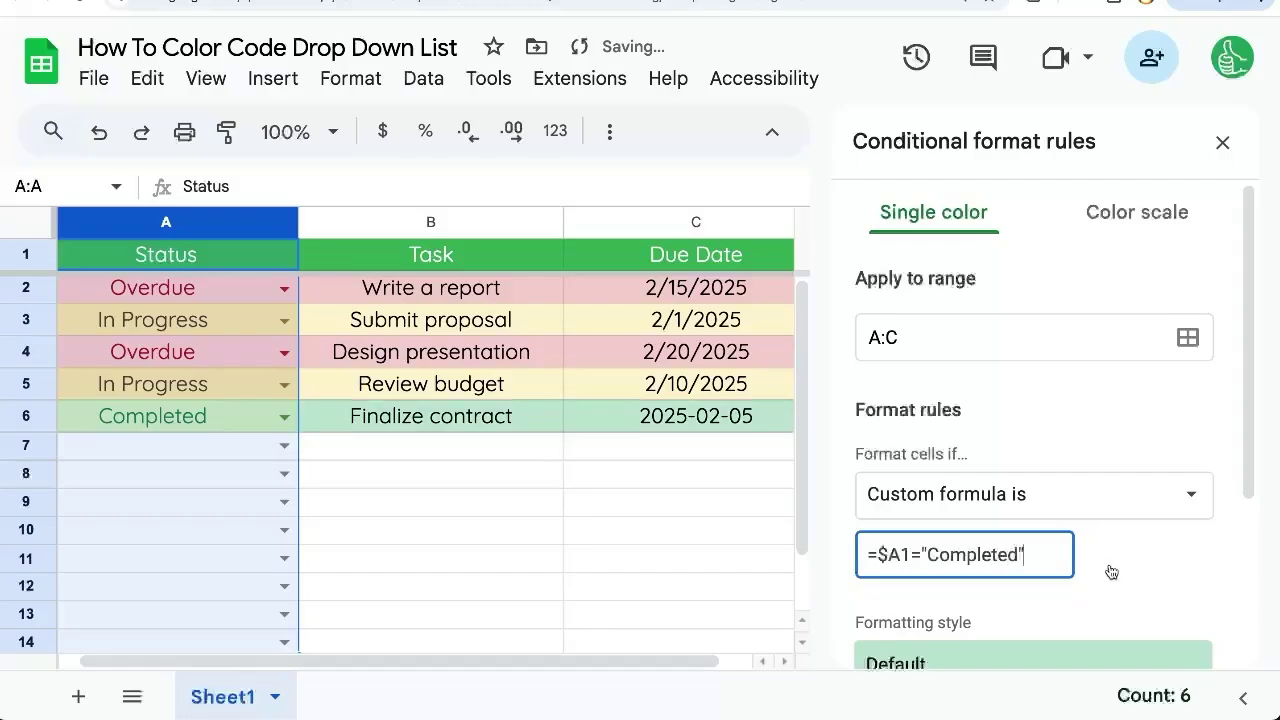
# Give the Completed rule a light green fill, save it and deselect column A
pyautogui.scroll(-3, 1109, 571)
pyautogui.click(1096, 470)
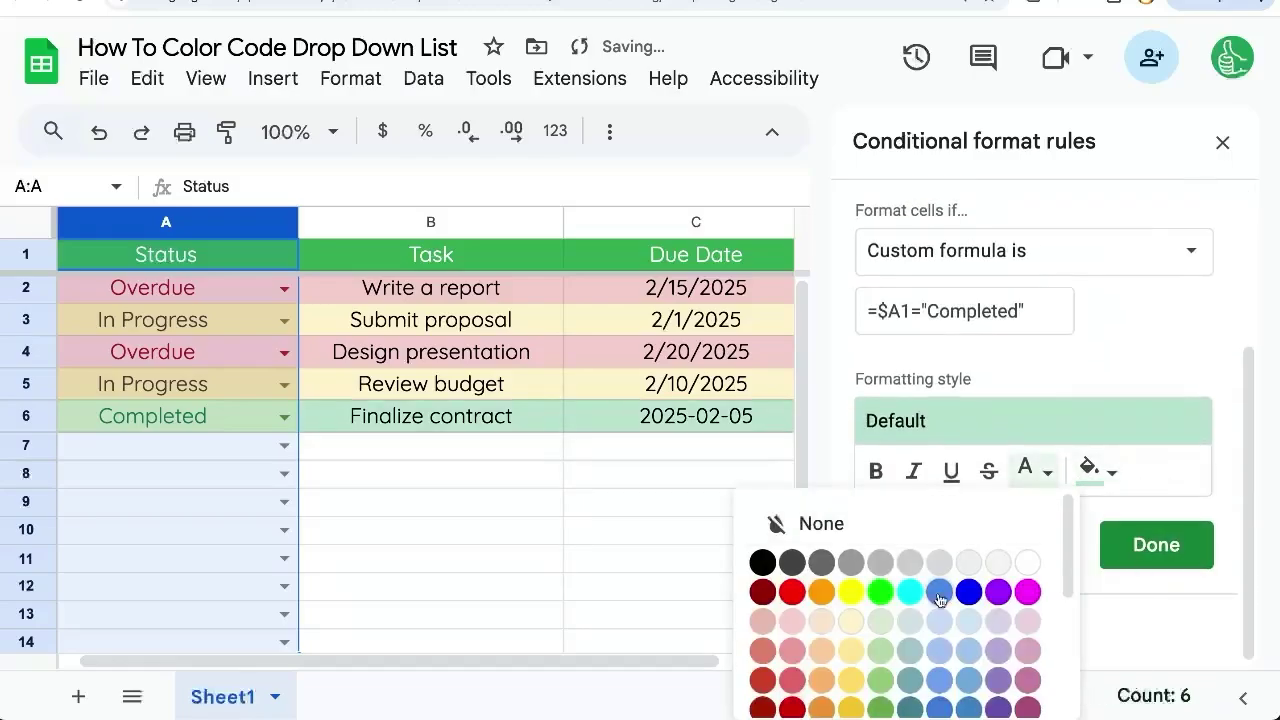
pyautogui.click(877, 620)
pyautogui.click(1158, 547)
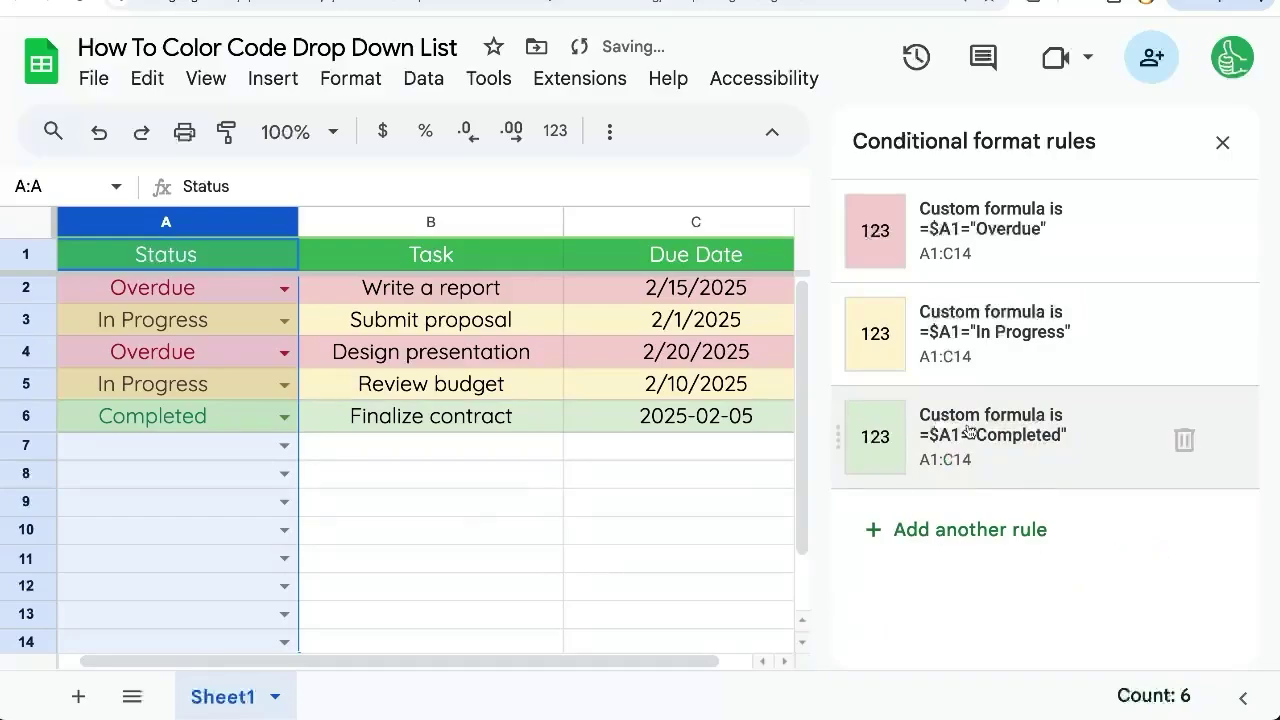
pyautogui.click(312, 422)
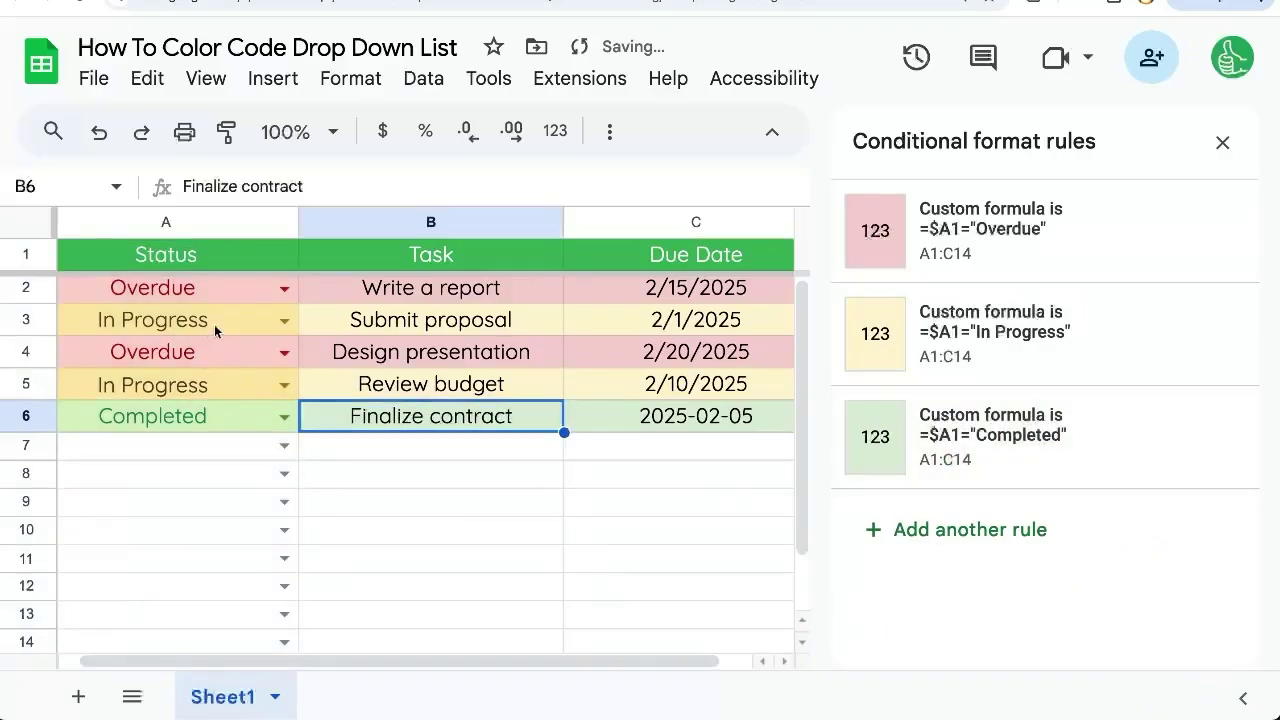